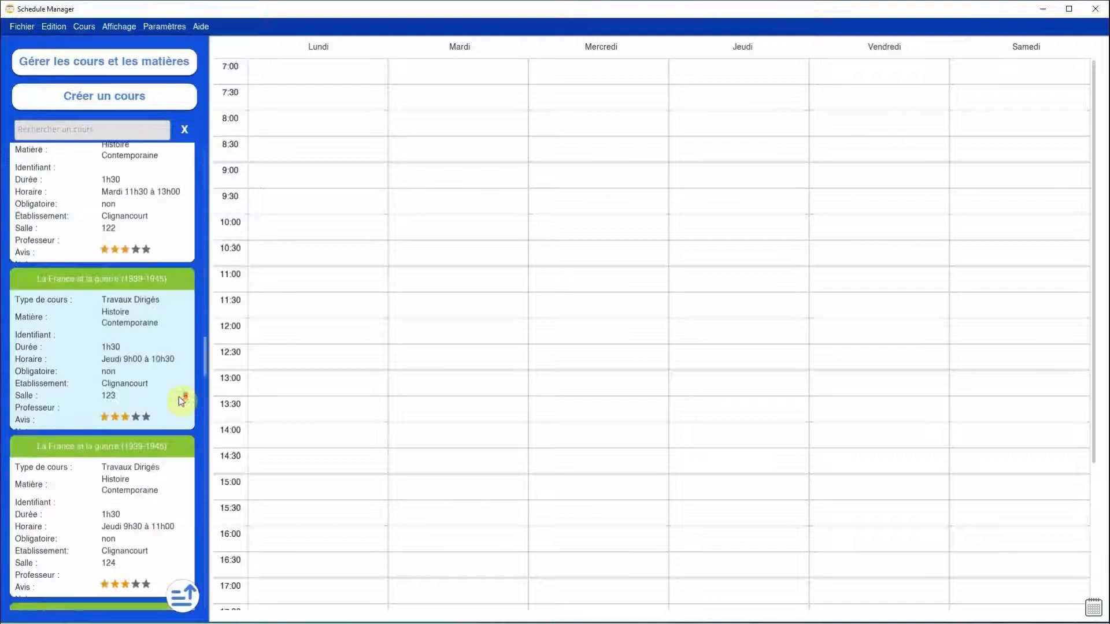
Step: Widen the course list to four cards per row and look through the lectures and tutorials
scroll(179, 397, up, 15)
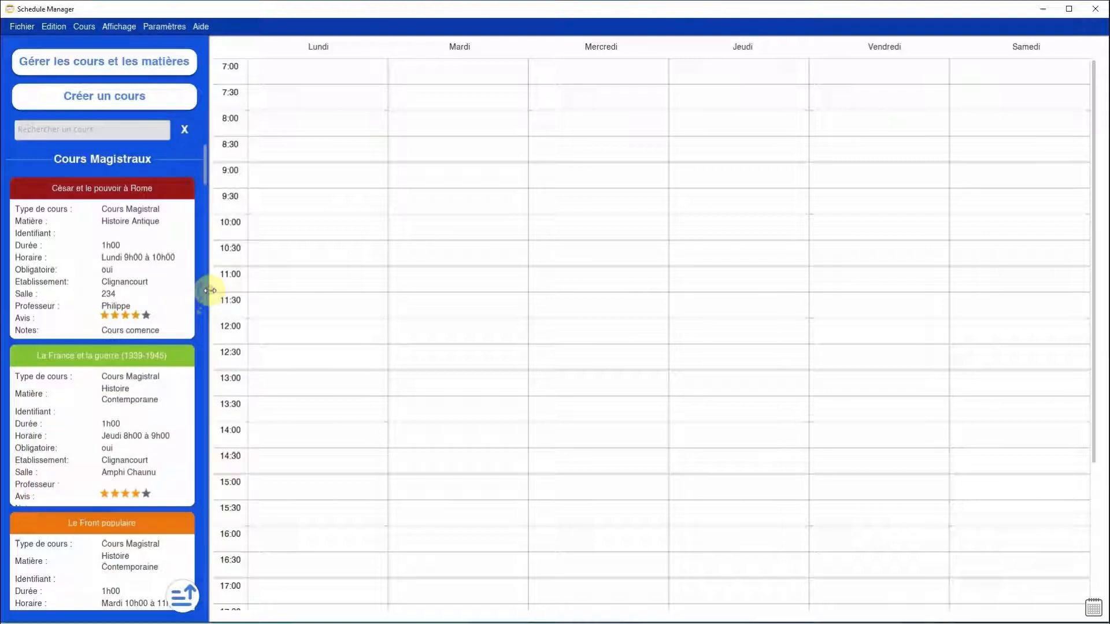
drag(210, 290, 212, 375)
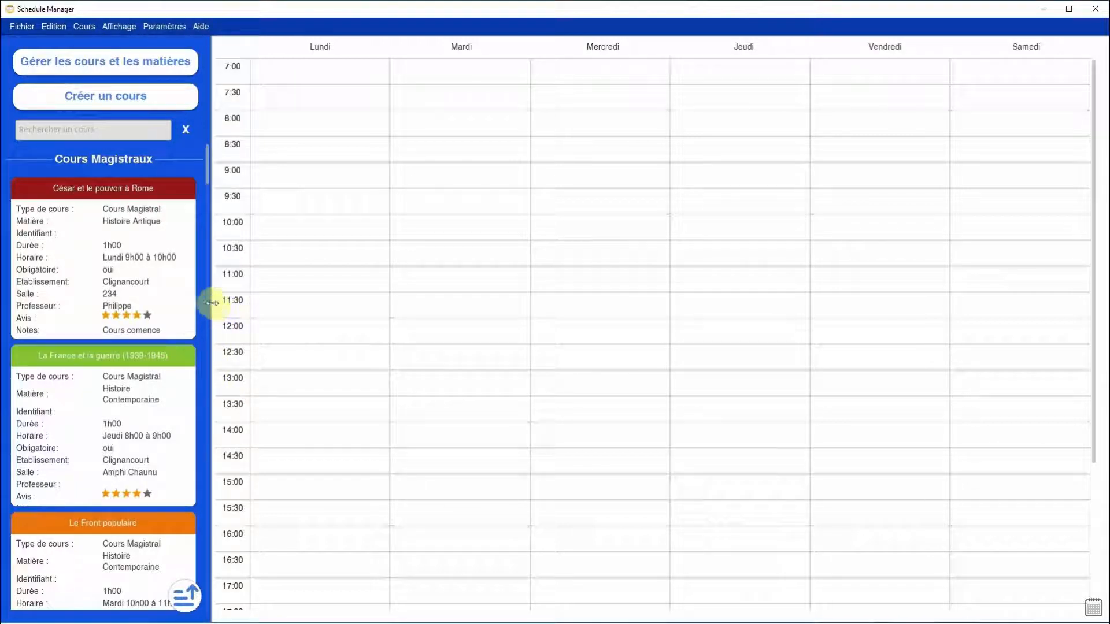
drag(211, 303, 952, 372)
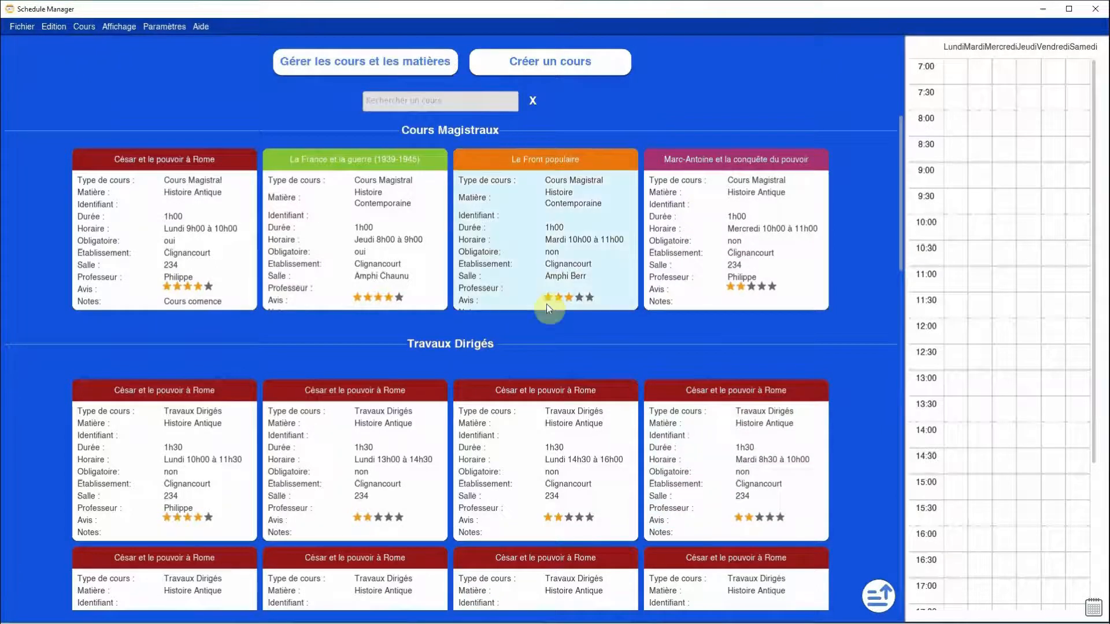
scroll(544, 289, down, 3)
scroll(496, 362, up, 1)
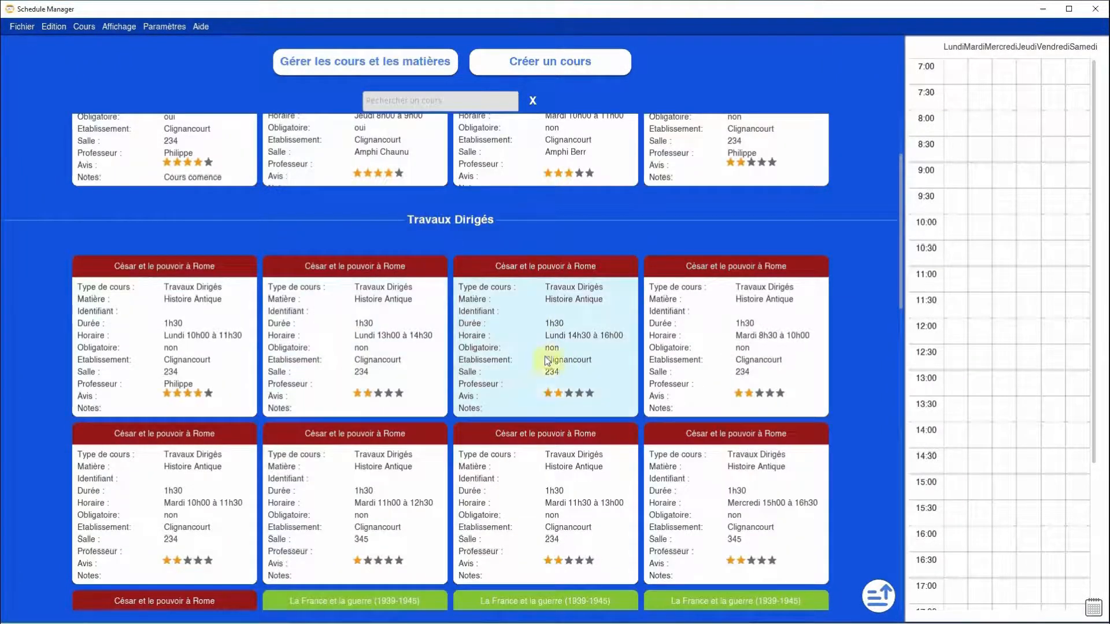
scroll(495, 230, down, 6)
scroll(585, 445, up, 2)
scroll(585, 445, up, 6)
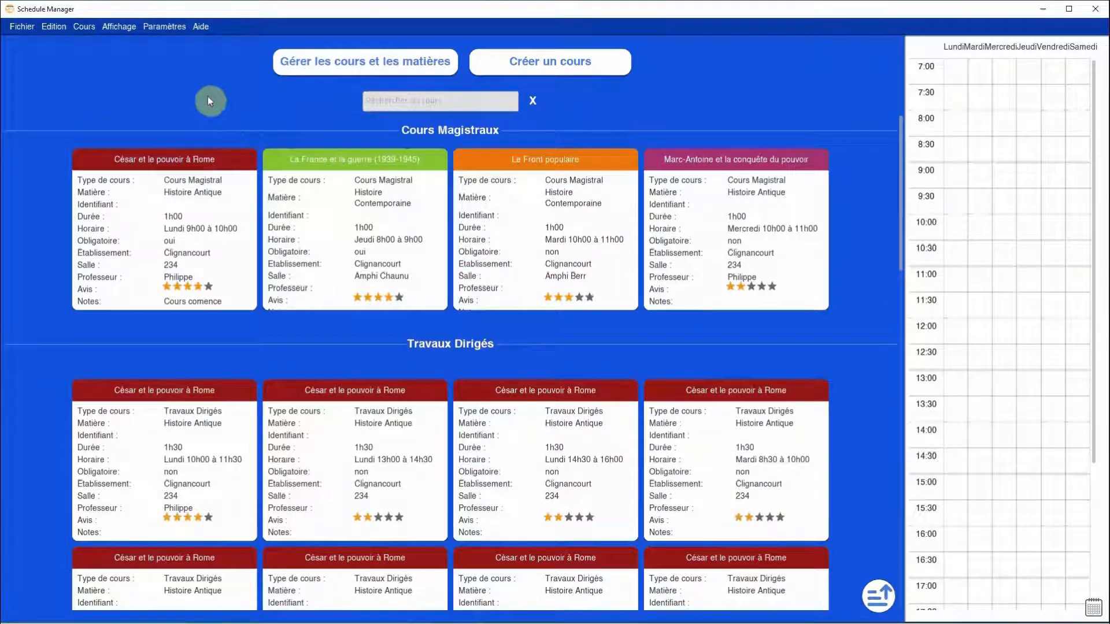
Step: Sort the courses from Z to A and look through the reordered list
click(120, 27)
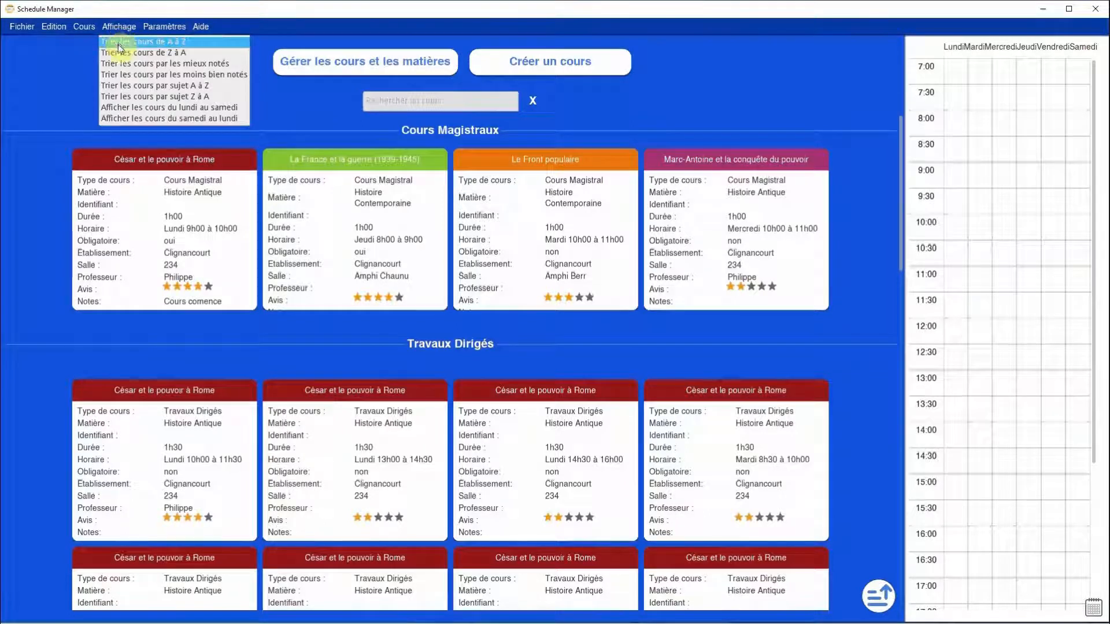
click(125, 54)
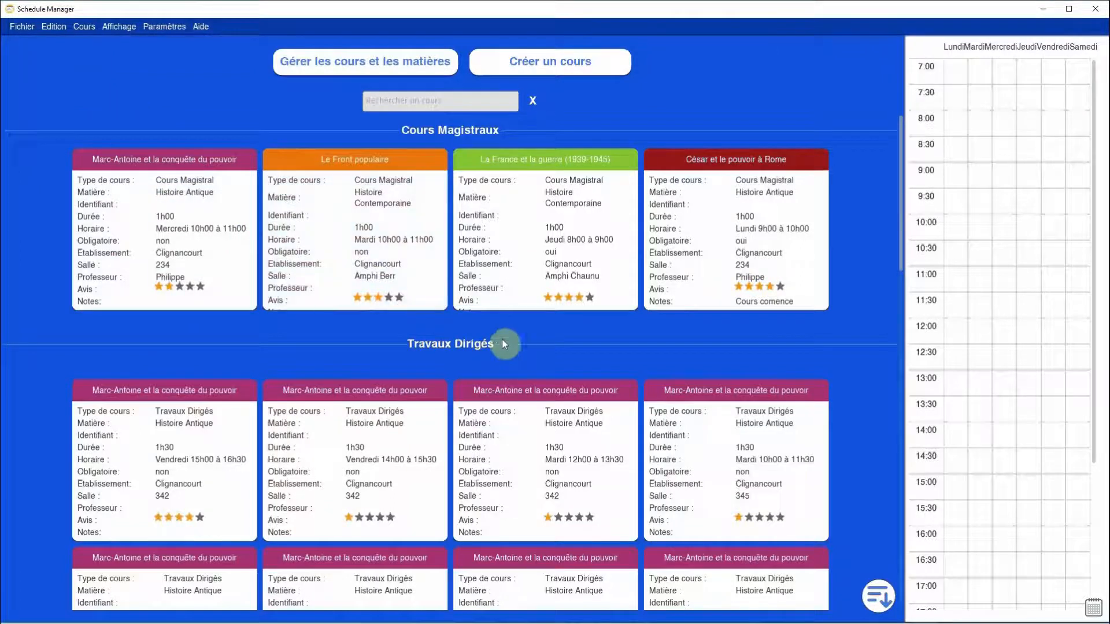
scroll(491, 334, down, 4)
scroll(491, 334, down, 8)
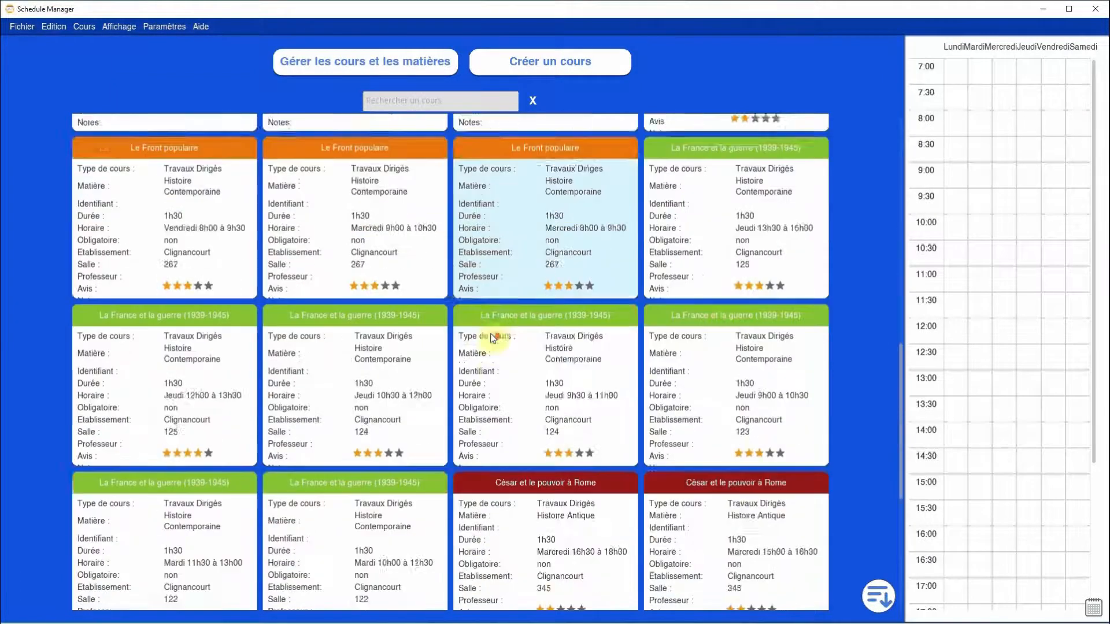
scroll(491, 334, up, 6)
scroll(357, 260, up, 2)
Step: Sort the courses by best rated first and review the reordered lectures and tutorials
click(122, 26)
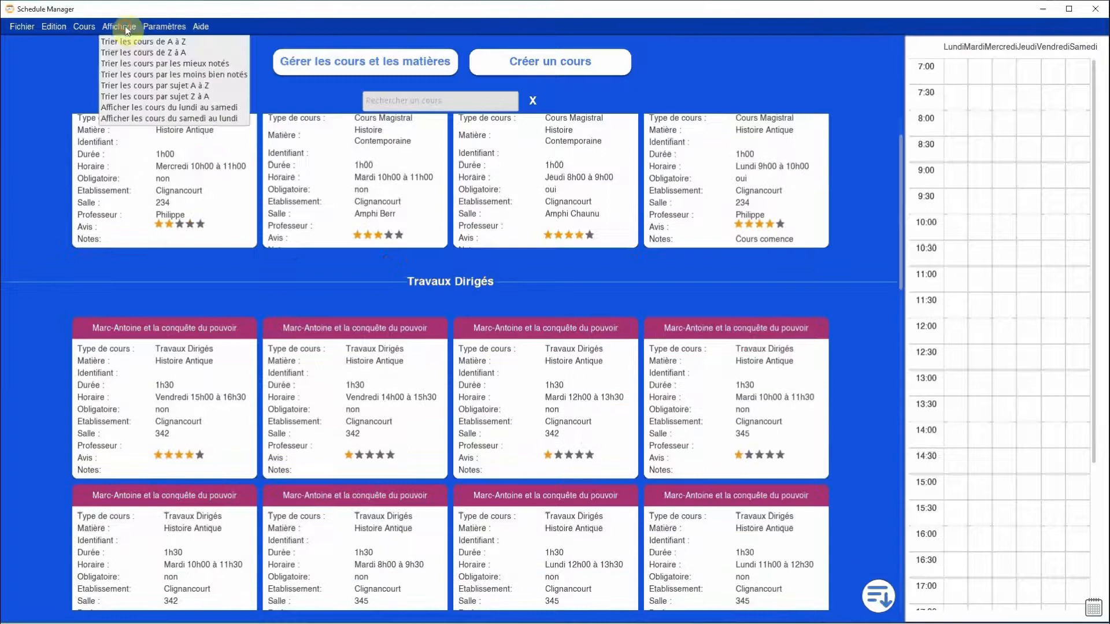
click(134, 64)
scroll(313, 265, up, 1)
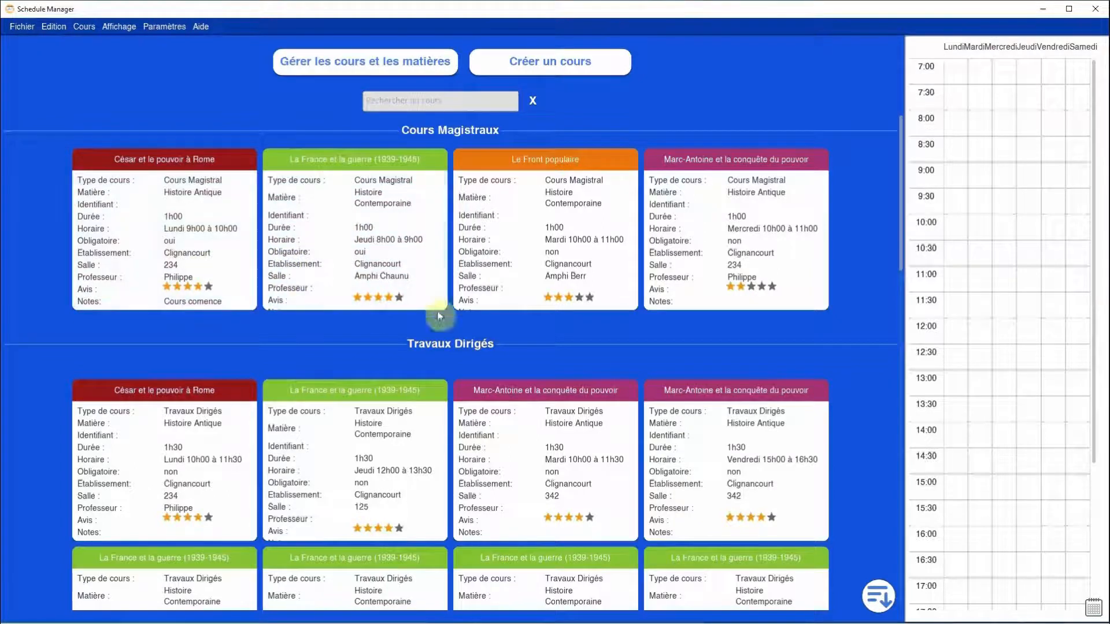
scroll(680, 298, down, 3)
scroll(277, 272, down, 5)
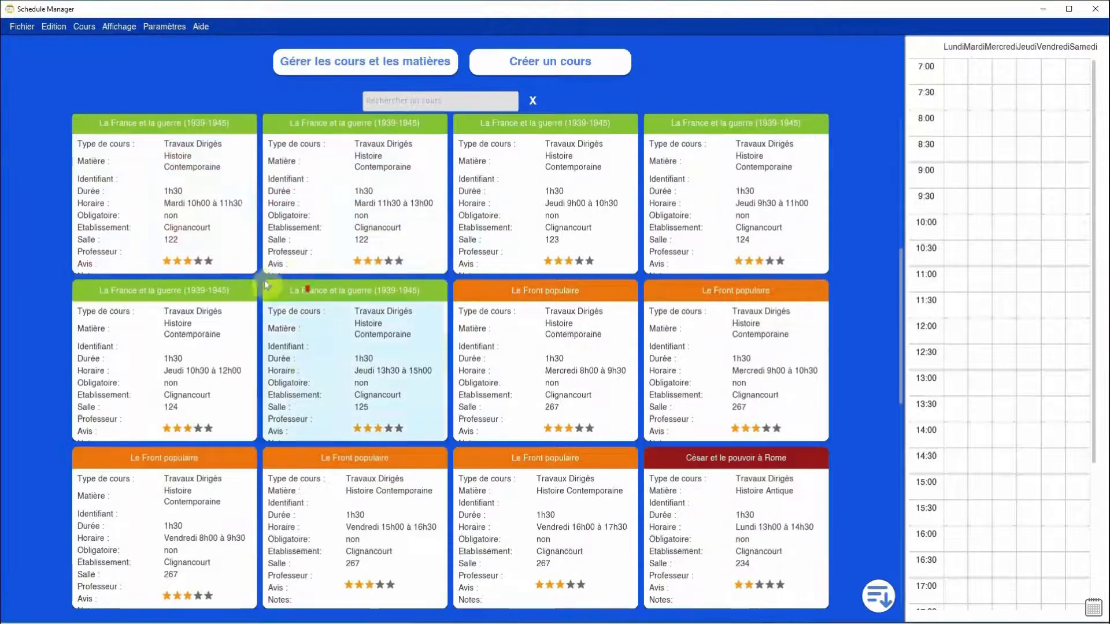
scroll(578, 373, down, 10)
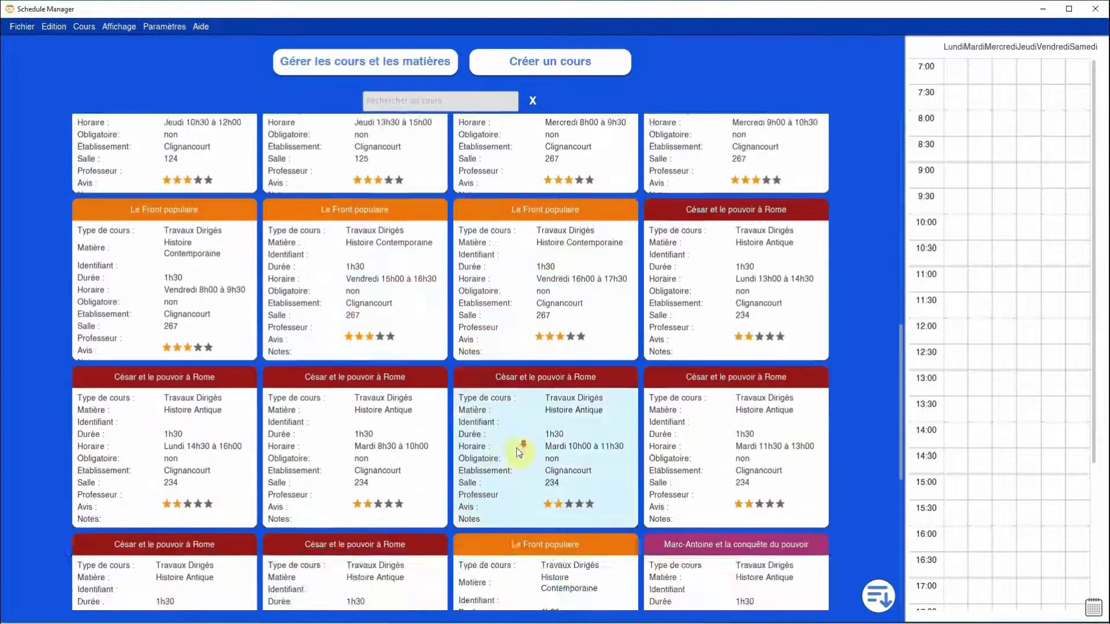
scroll(515, 446, up, 9)
scroll(508, 428, up, 8)
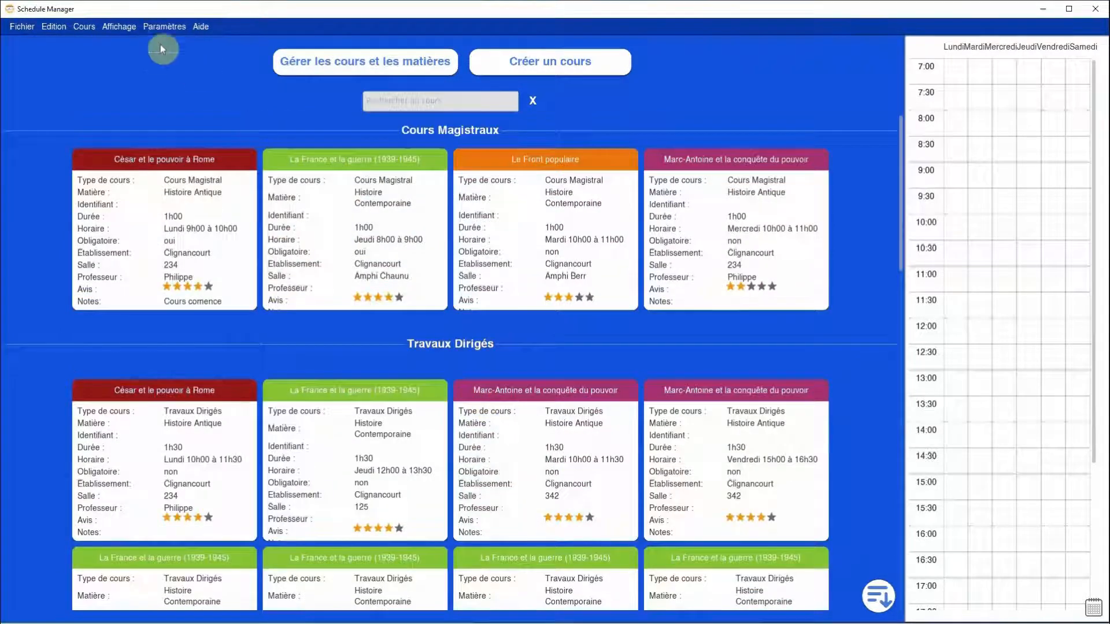
Step: Order the courses from Monday to Saturday and check the resulting list
click(120, 27)
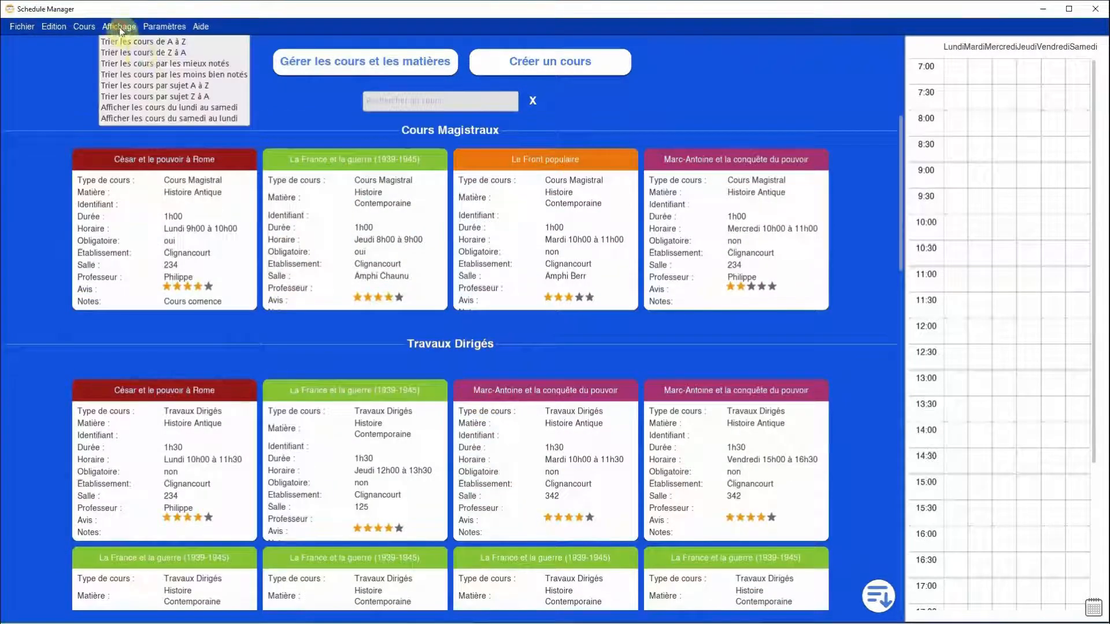
click(158, 107)
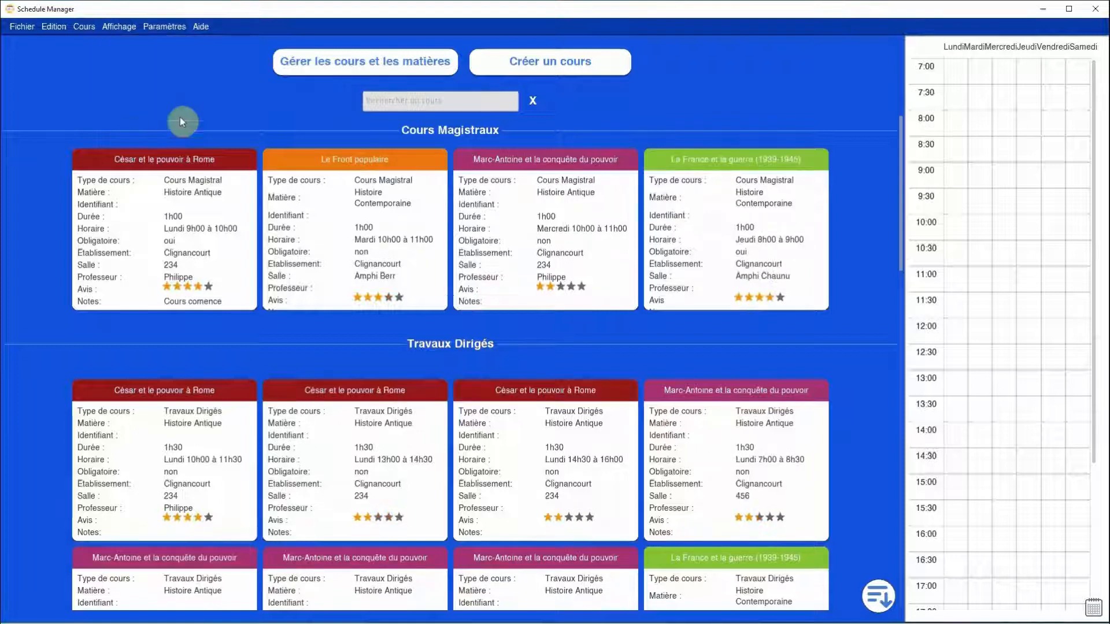
scroll(198, 157, down, 5)
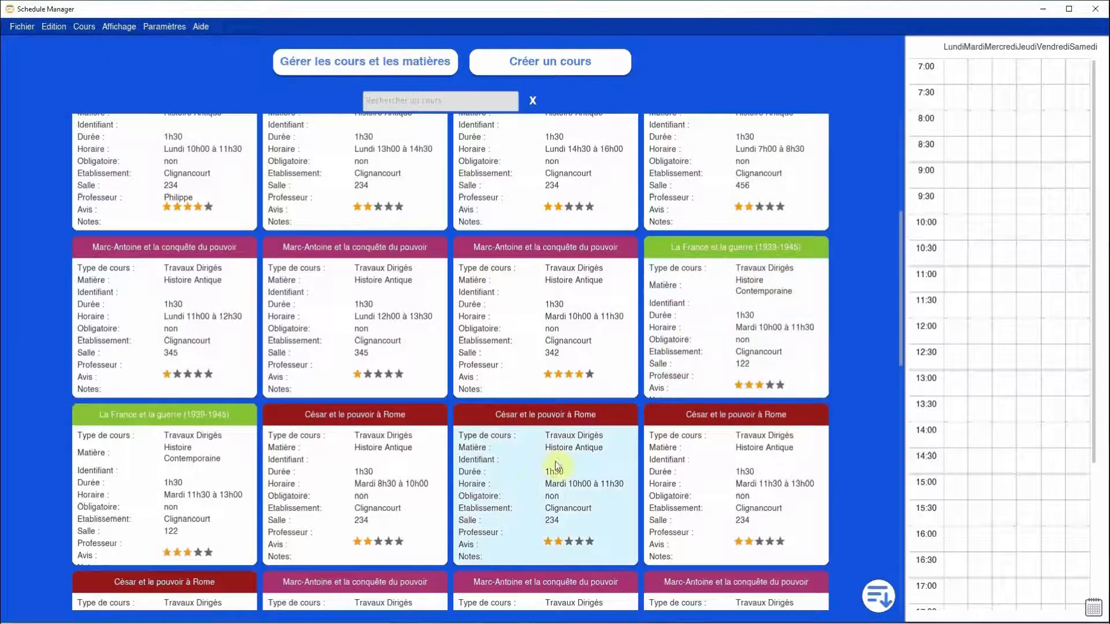
scroll(283, 261, up, 5)
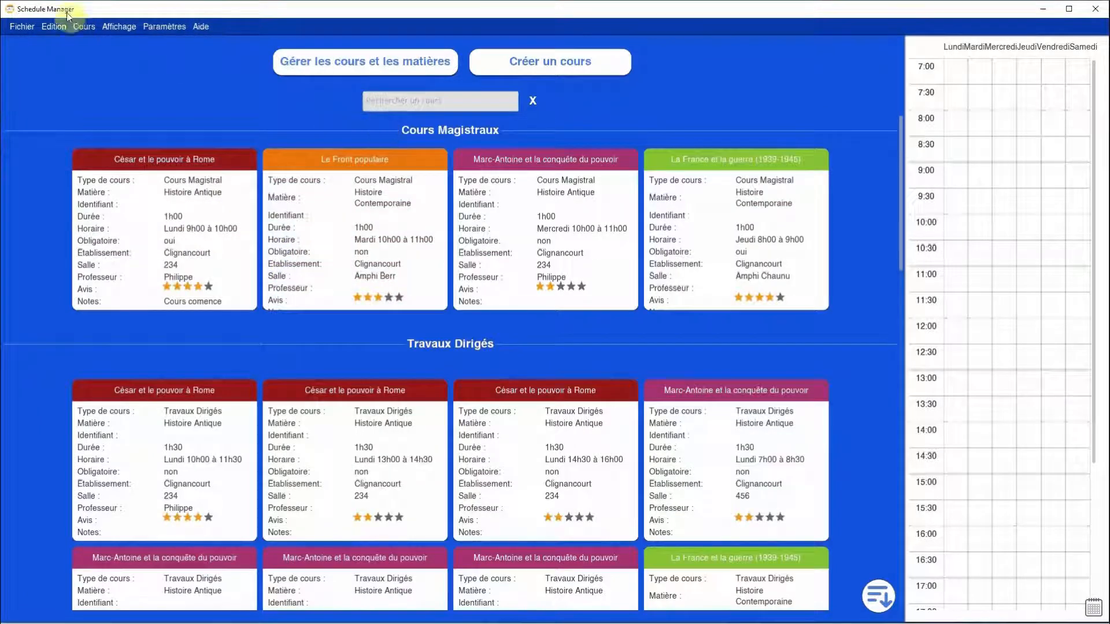
Step: Sort the courses alphabetically from A to Z and check the list
click(109, 27)
click(116, 42)
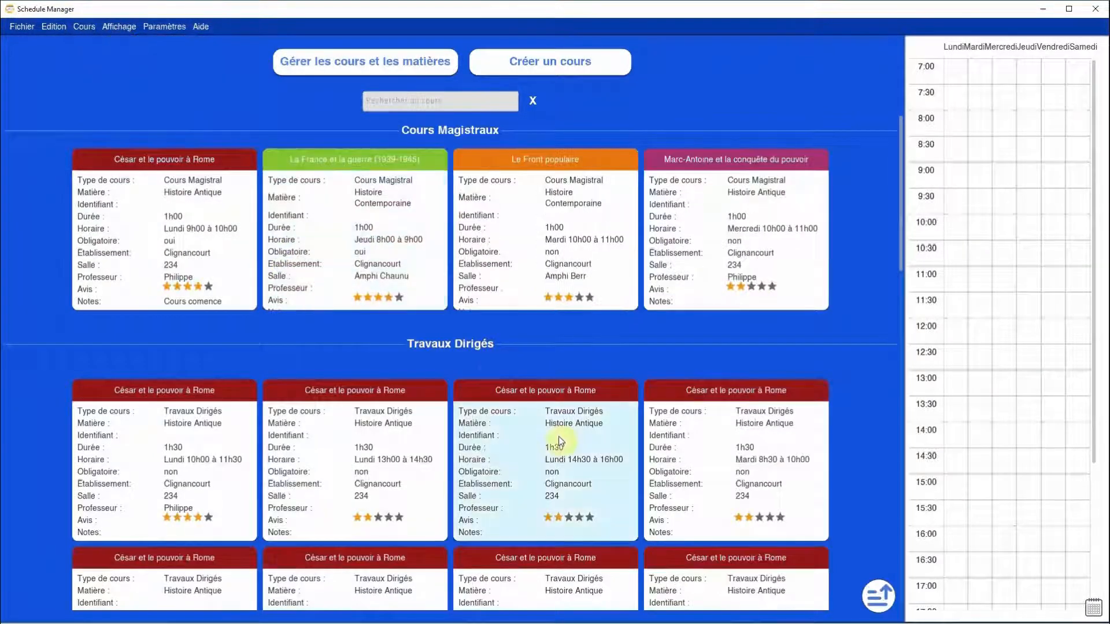
scroll(528, 393, down, 5)
scroll(528, 397, up, 5)
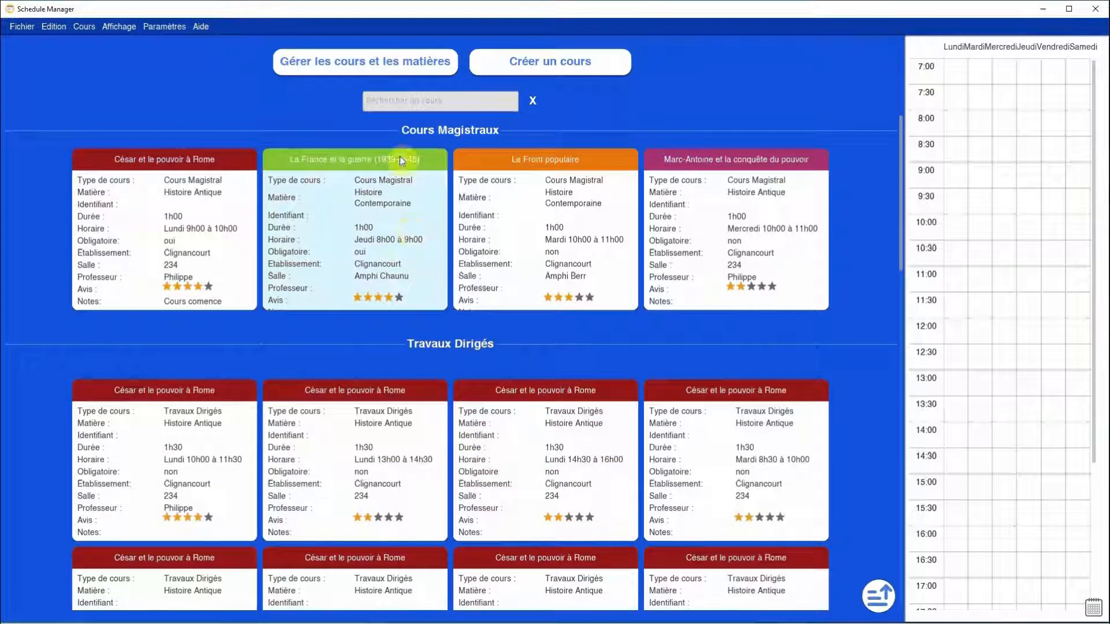
Step: Search the courses for "rome" and look through the matching cards
click(415, 101)
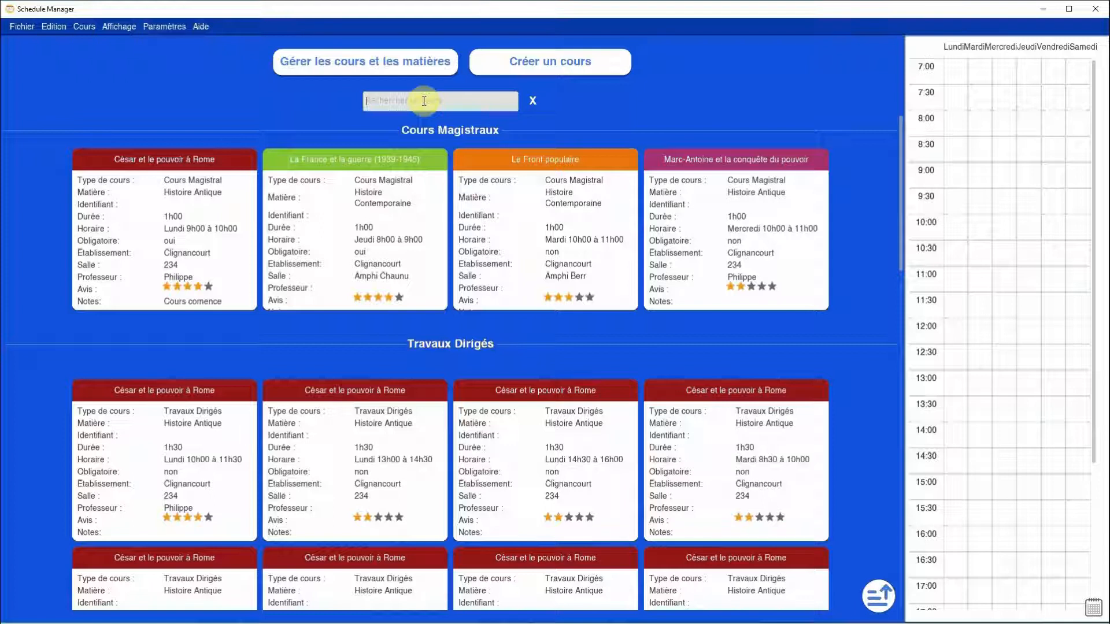
text(rome)
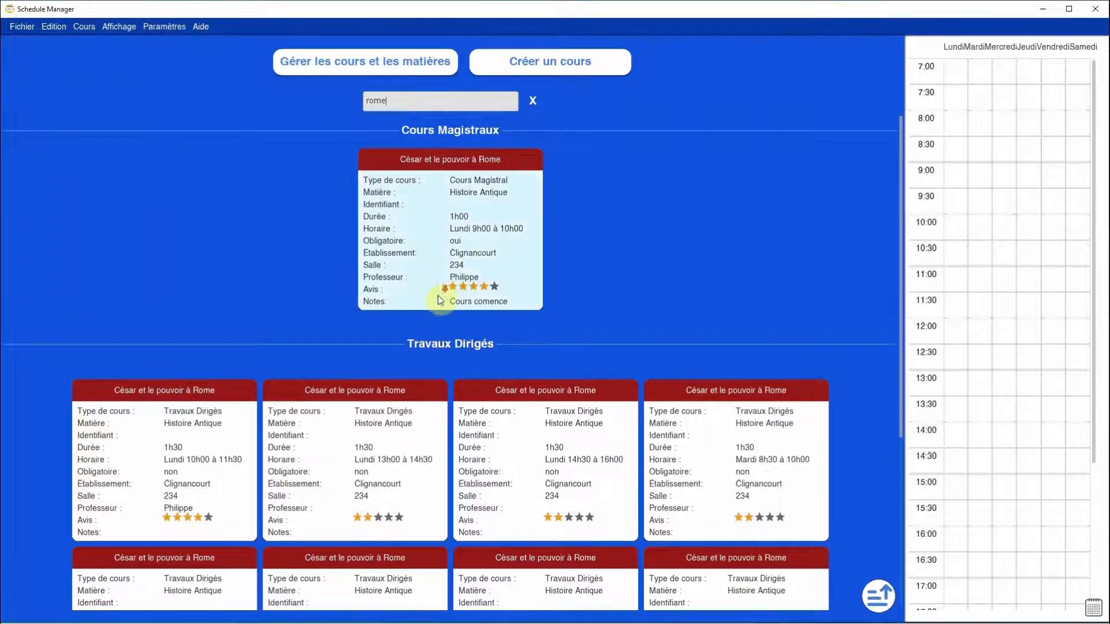
scroll(437, 297, down, 3)
scroll(438, 332, up, 3)
scroll(533, 285, down, 3)
scroll(508, 255, up, 3)
Step: Replace the course search term with "france" and look through the matching cards
key(BackSpace)
key(BackSpace)
key(BackSpace)
key(BackSpace)
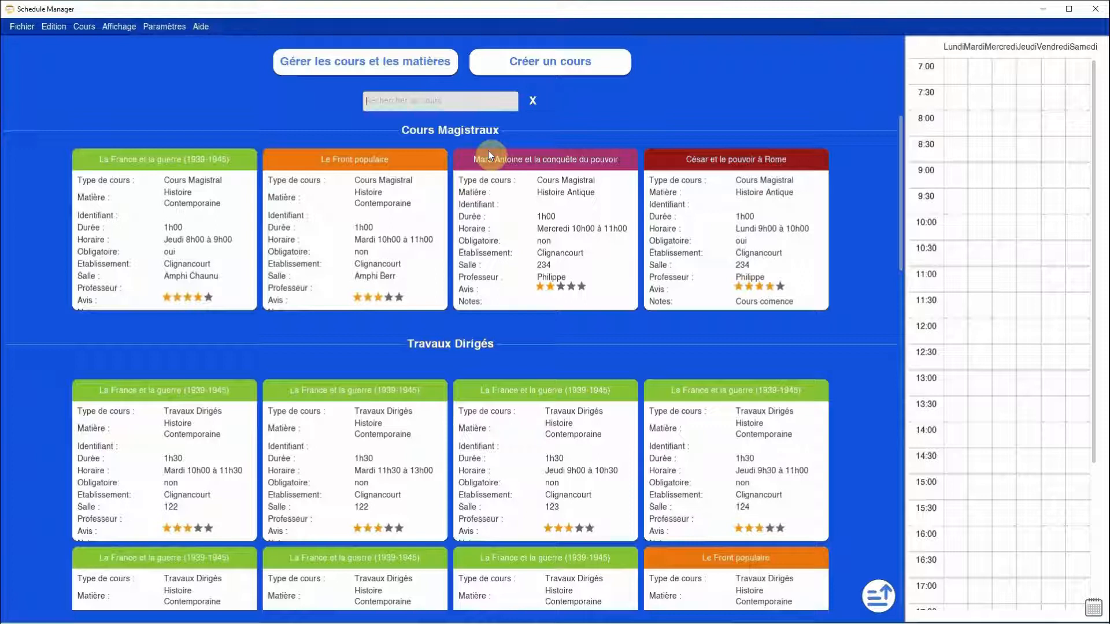
text(france)
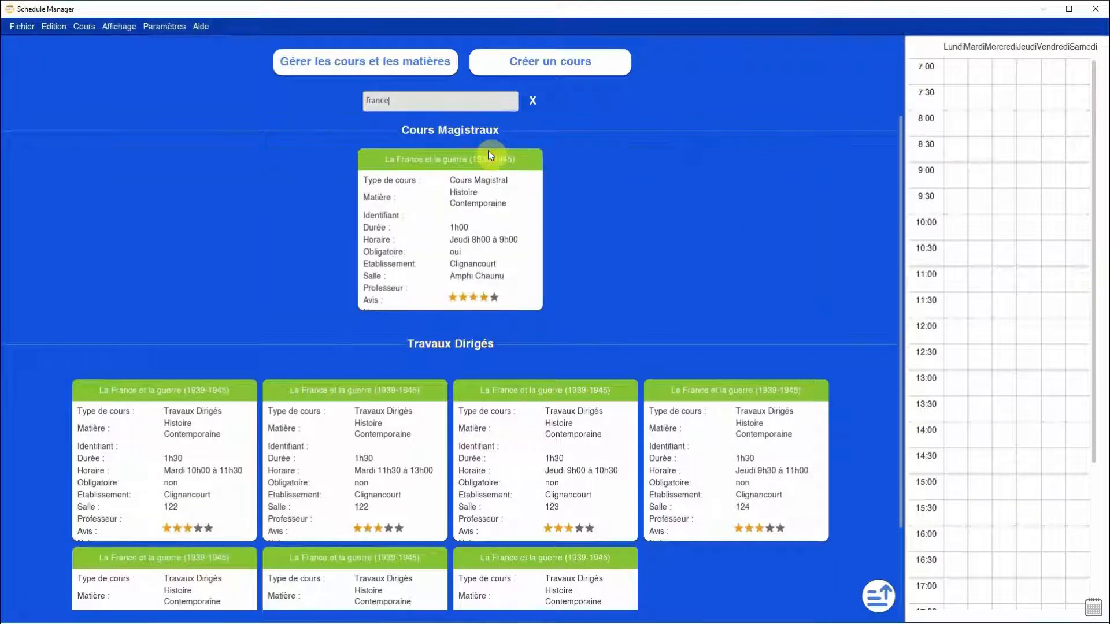
scroll(425, 310, down, 3)
scroll(630, 404, up, 3)
scroll(593, 472, down, 2)
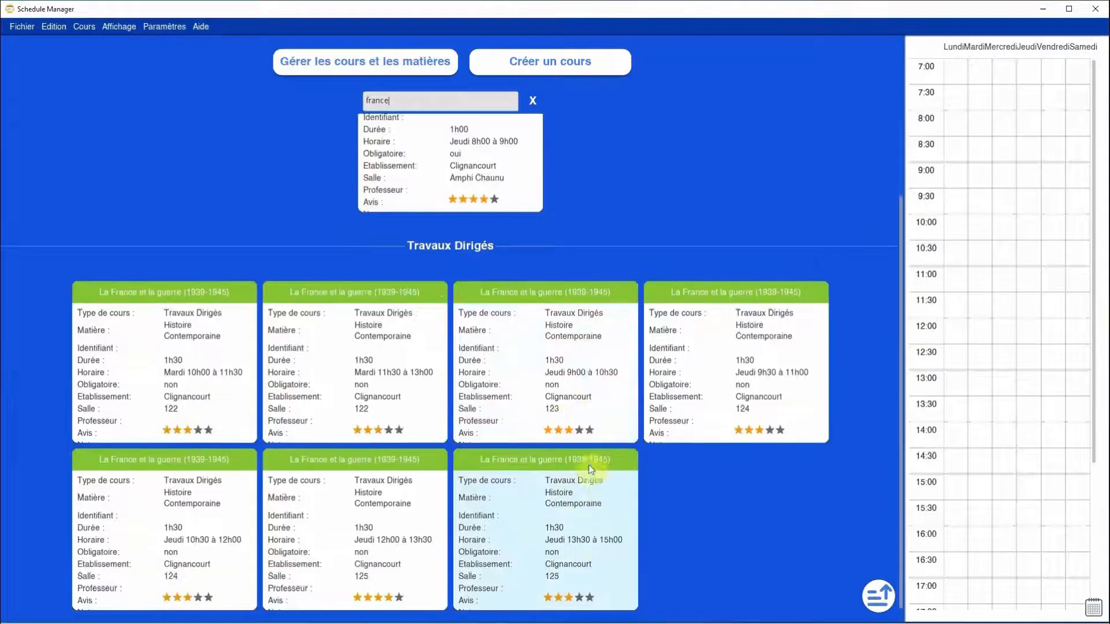
Step: Clear the course search and narrow the course list to two cards per row
click(533, 101)
drag(901, 295, 408, 327)
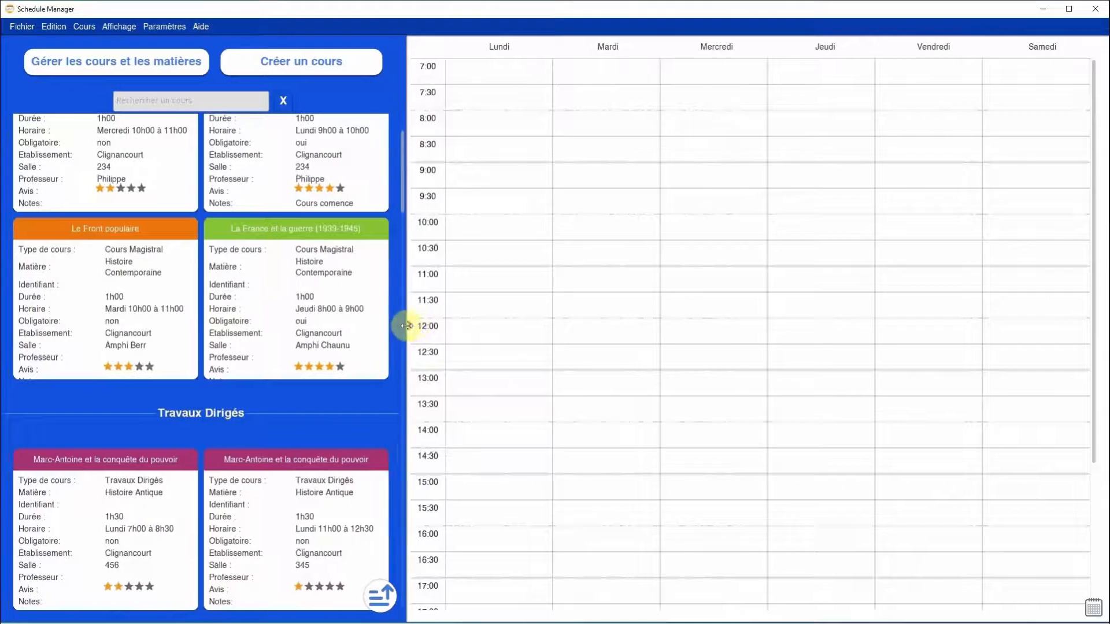
scroll(320, 431, up, 2)
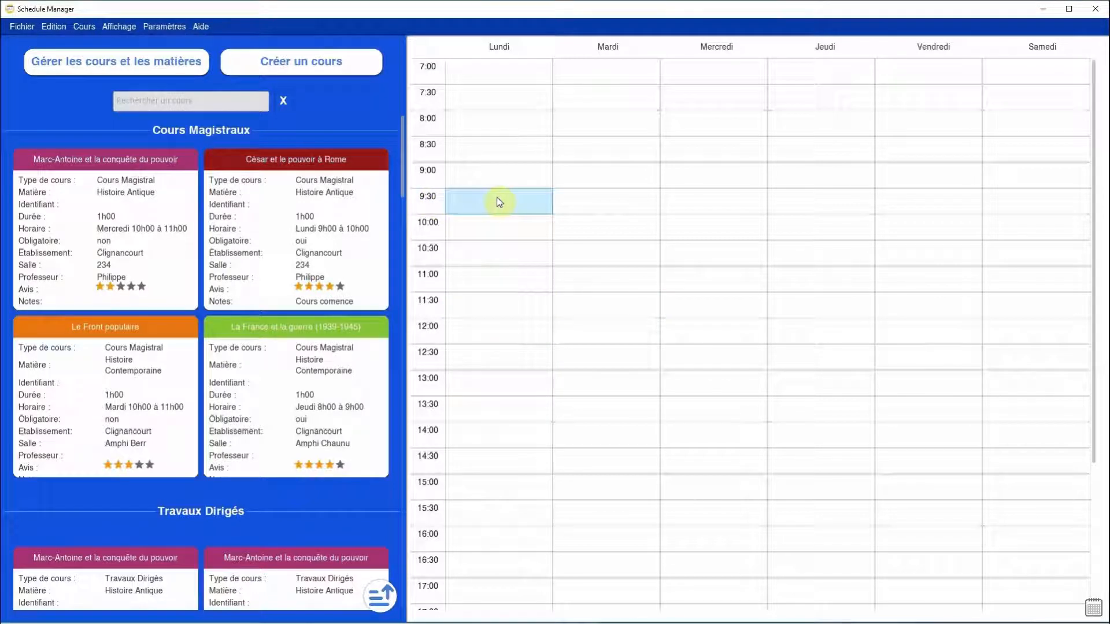
Step: Block the Monday 9:30 slot in the weekly timetable
click(514, 206)
click(470, 231)
click(472, 200)
Step: Try to add the lecture "César et le pouvoir à Rome" to the timetable on Monday from 9:00 for one hour
click(298, 208)
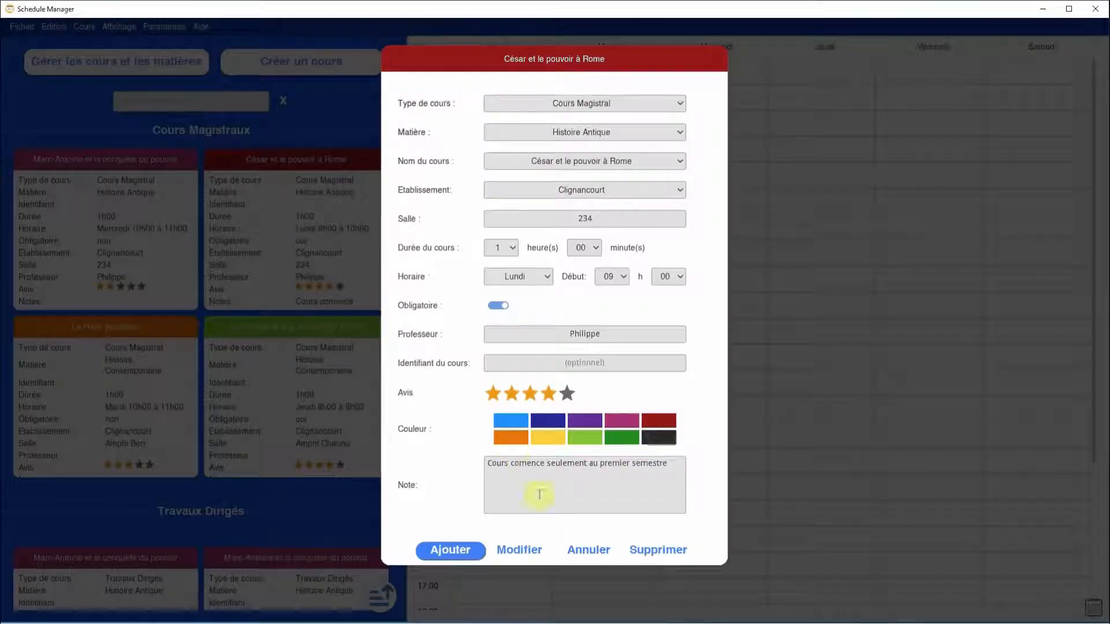
click(456, 552)
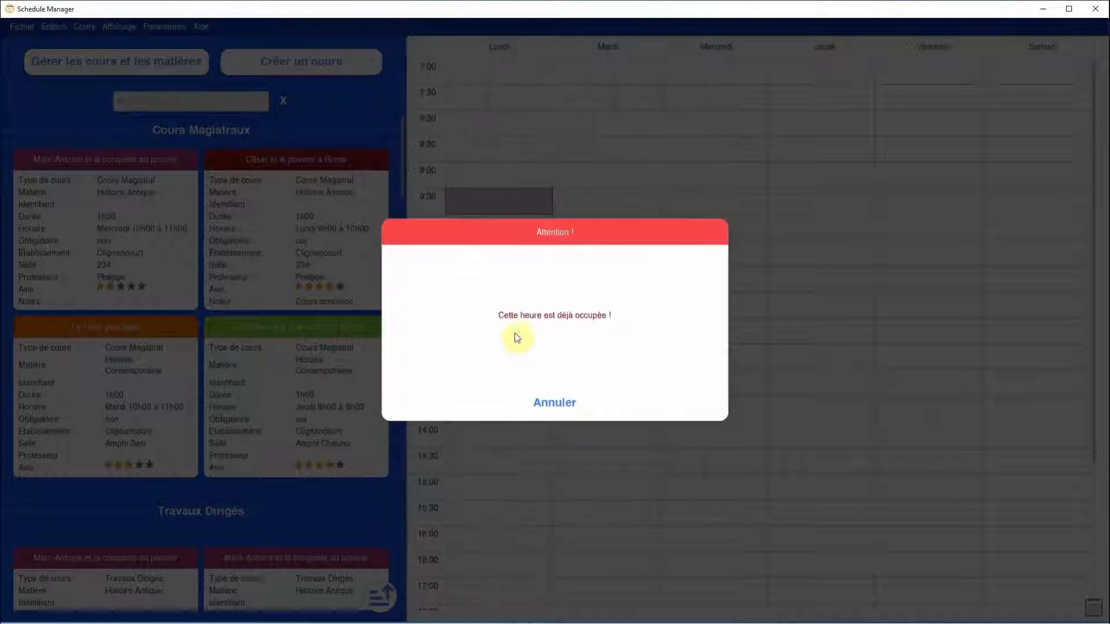
click(563, 404)
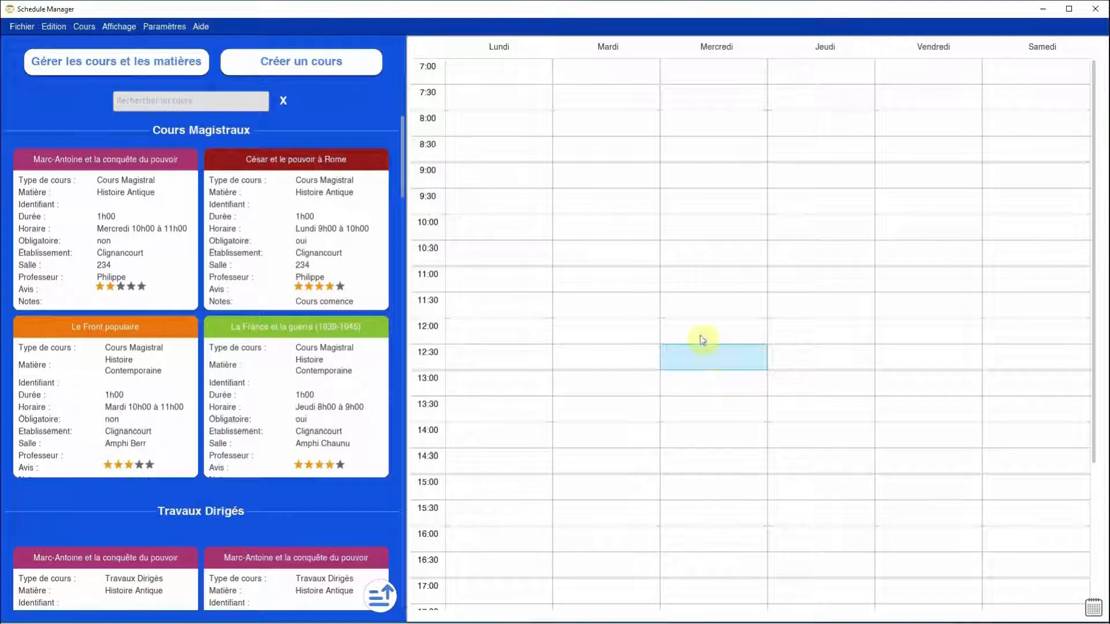
Step: Block the 9:30 slot across the whole week, then free it again
click(425, 203)
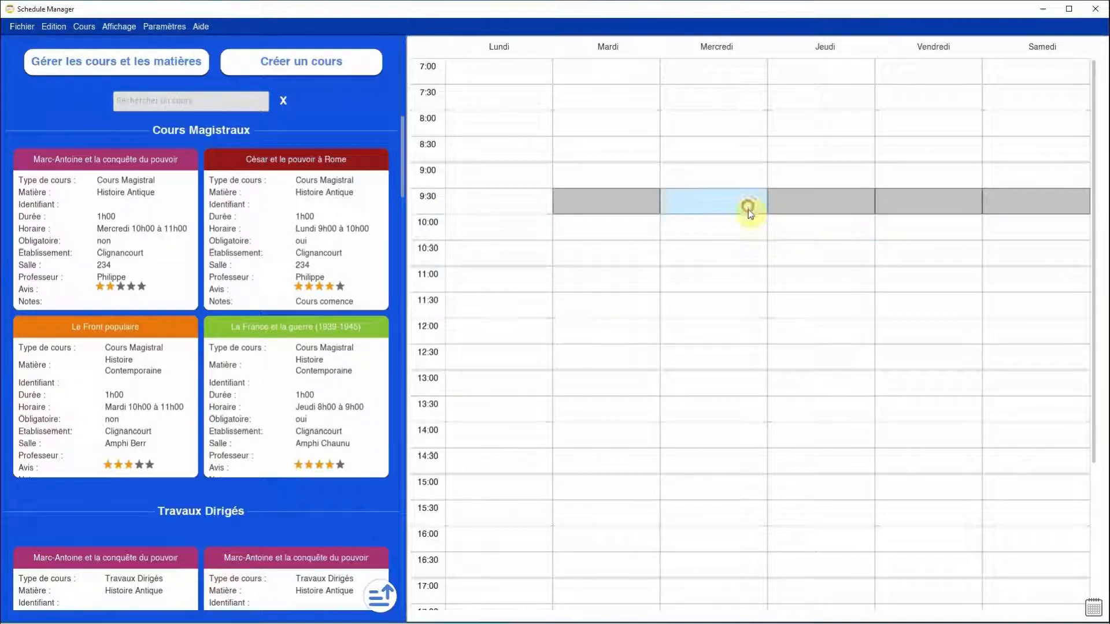
click(428, 206)
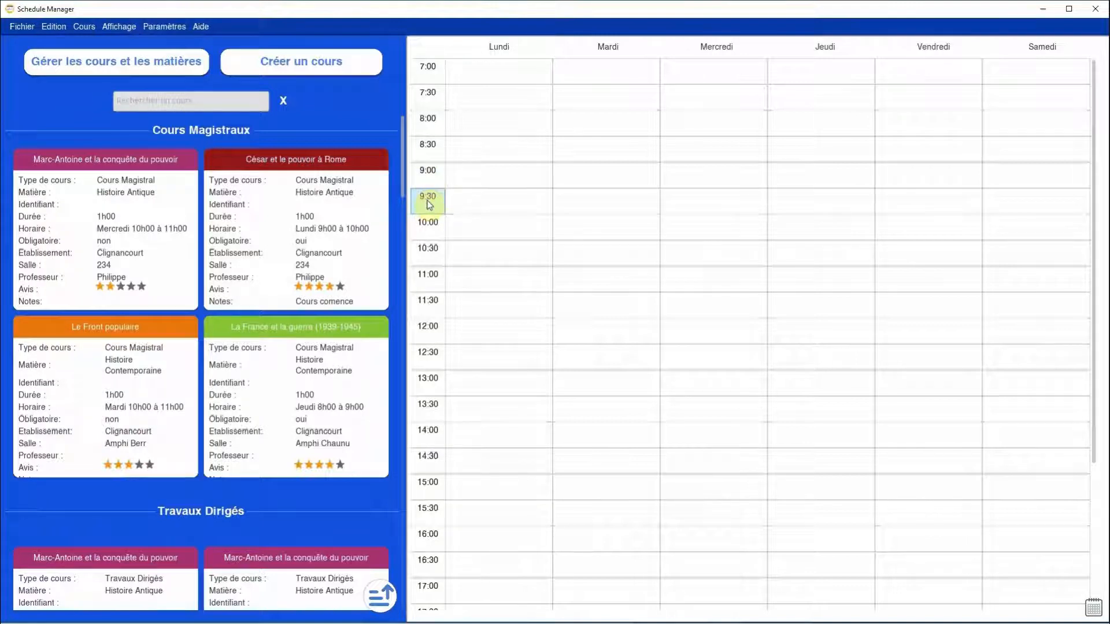
click(428, 206)
click(429, 206)
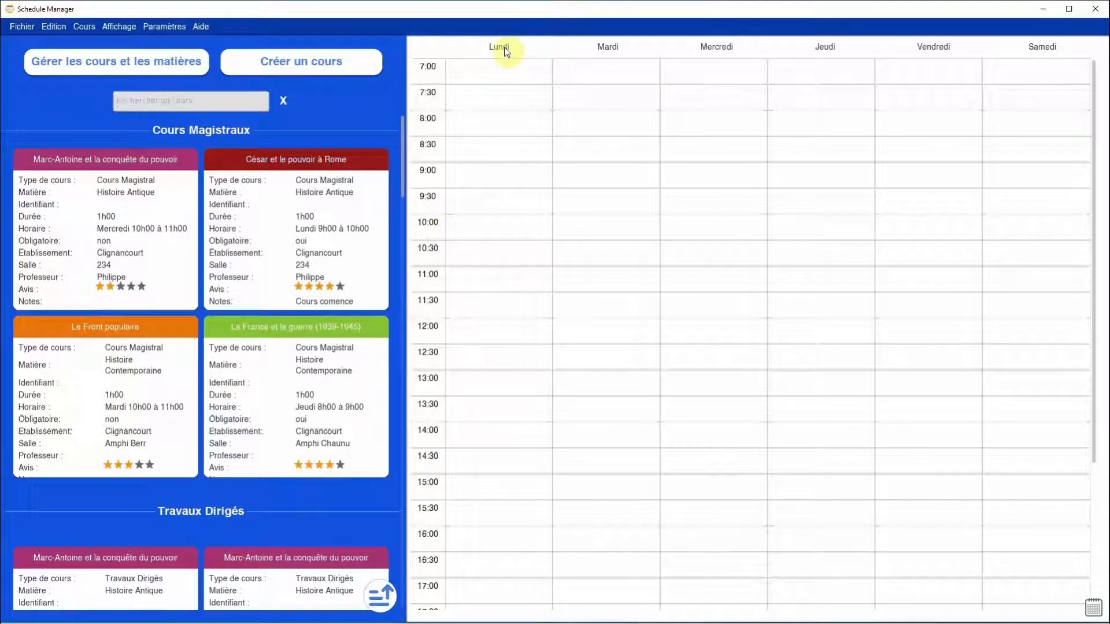
Step: View the information about the software's version and licence, then dismiss it
click(203, 27)
click(212, 42)
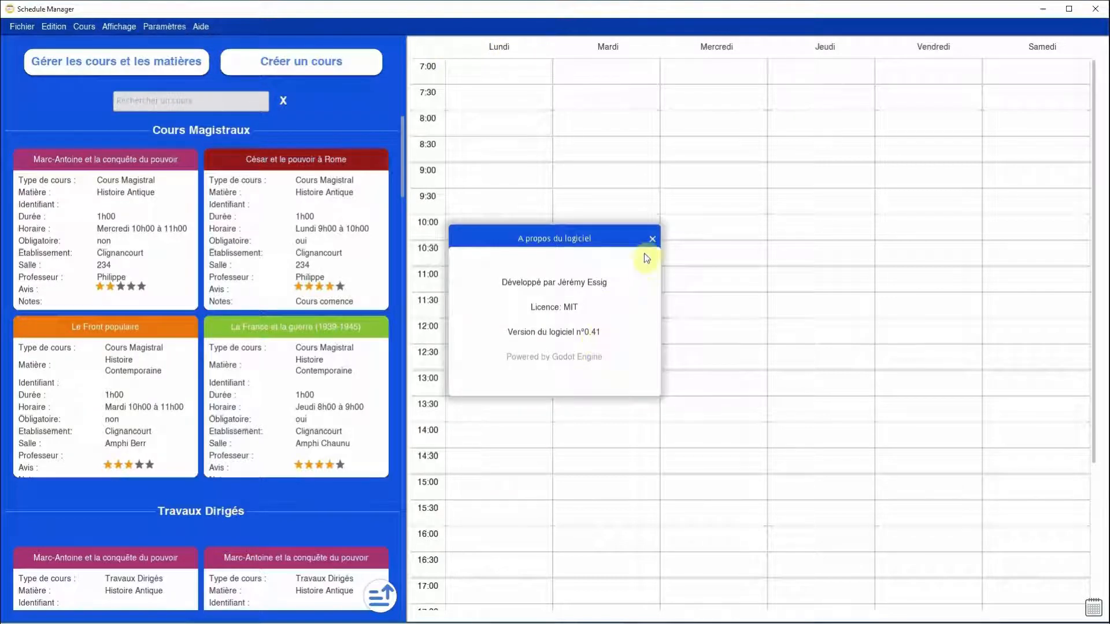
click(652, 239)
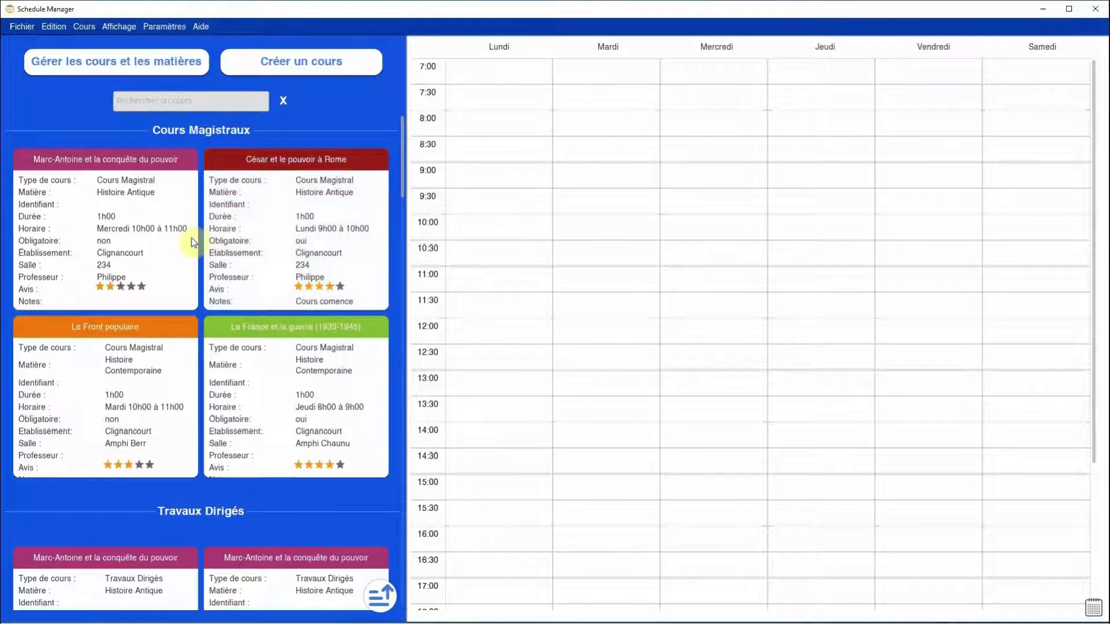
Step: Add the lecture "César et le pouvoir à Rome" to the timetable on Monday at 9:00 from its course details
click(298, 230)
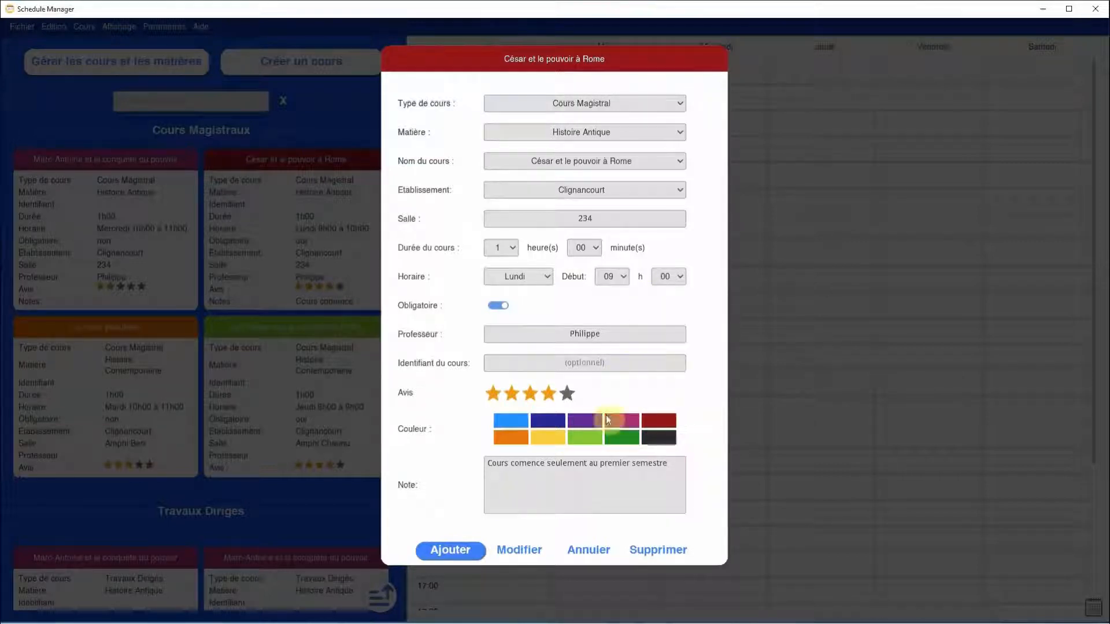
click(452, 549)
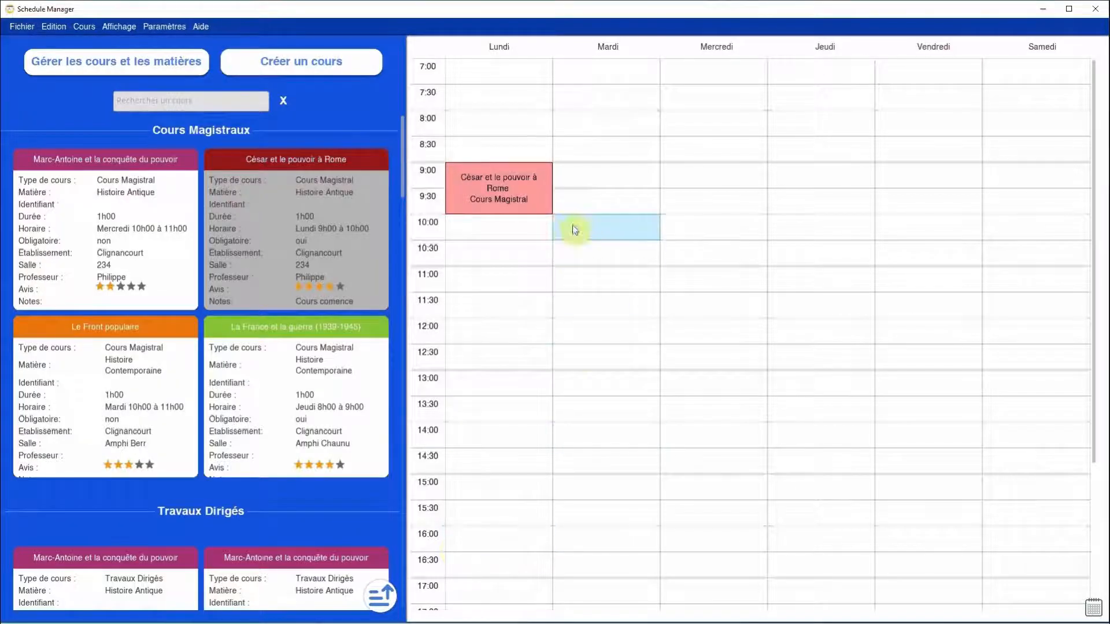
drag(519, 167, 498, 199)
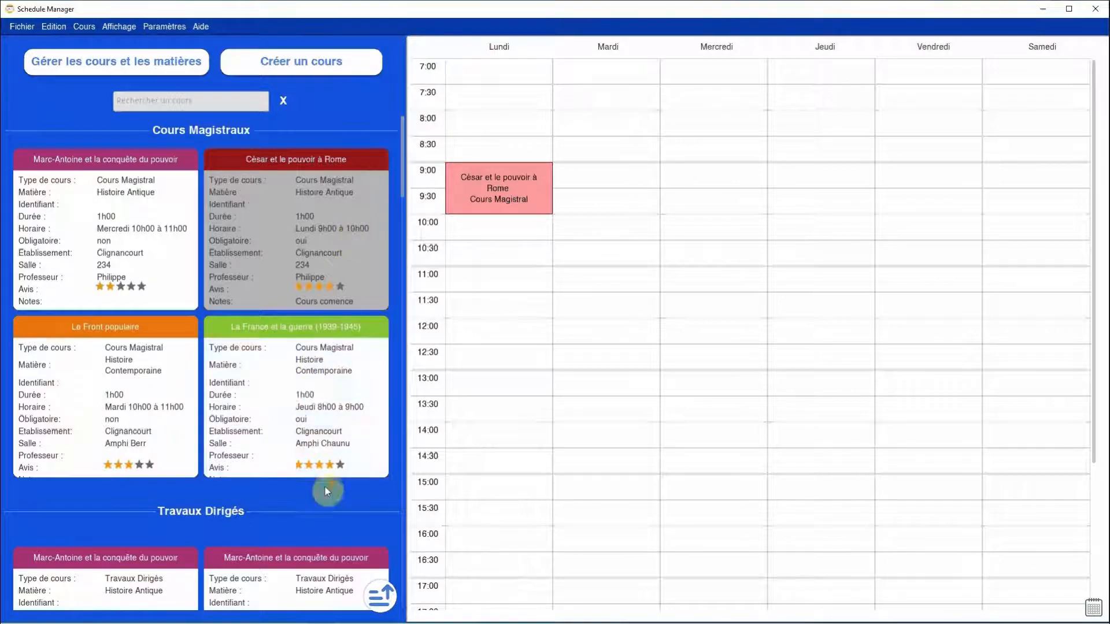
Step: Add the Tuesday 10:00–11:30 "Marc-Antoine et la conquête du pouvoir" tutorial in room 345 to the timetable, remove it, and add it again
scroll(322, 428, down, 3)
scroll(322, 422, down, 2)
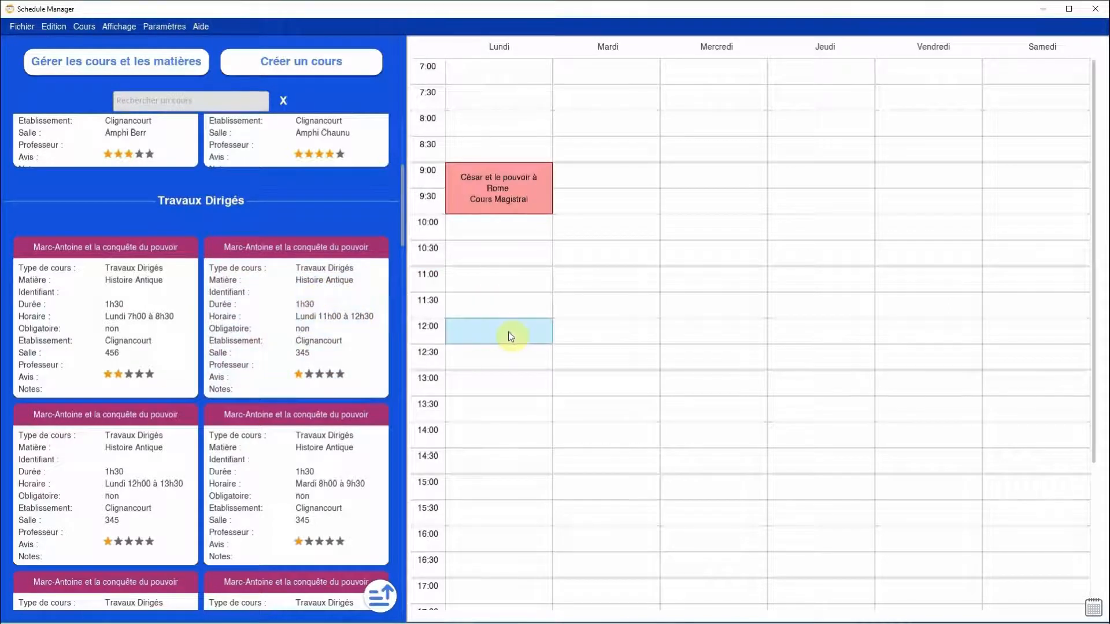
scroll(374, 365, up, 3)
scroll(375, 367, down, 1)
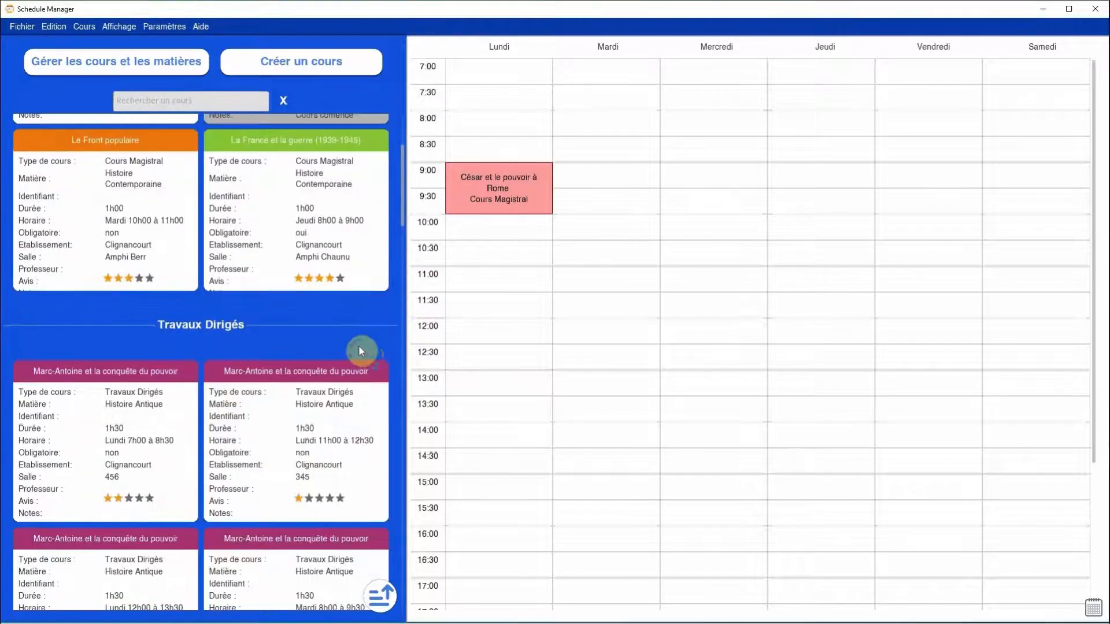
scroll(334, 279, up, 3)
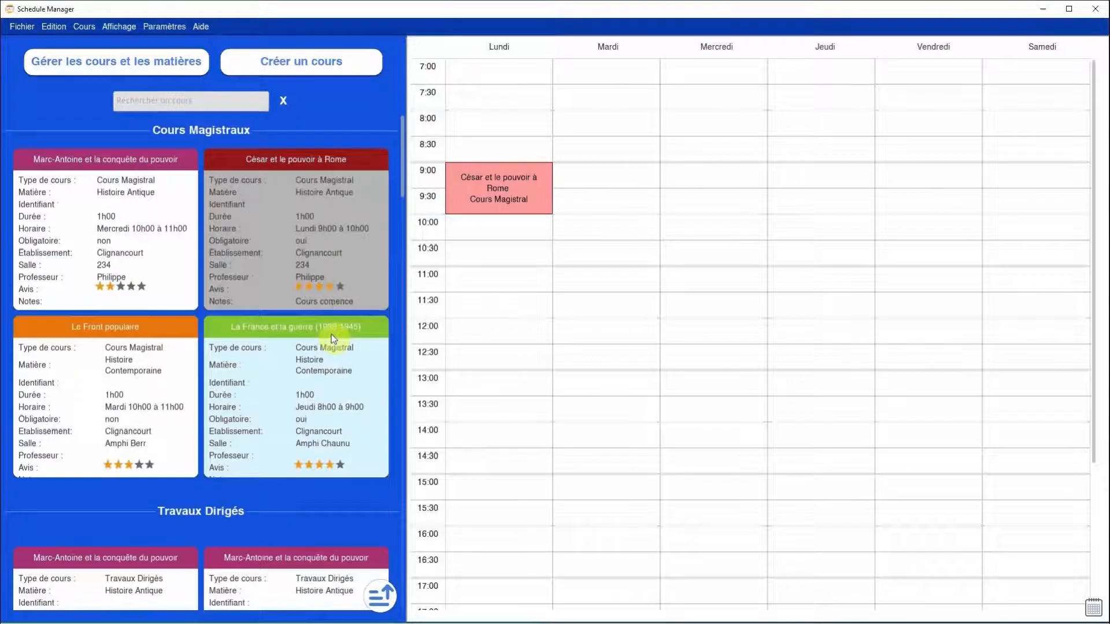
scroll(280, 272, down, 8)
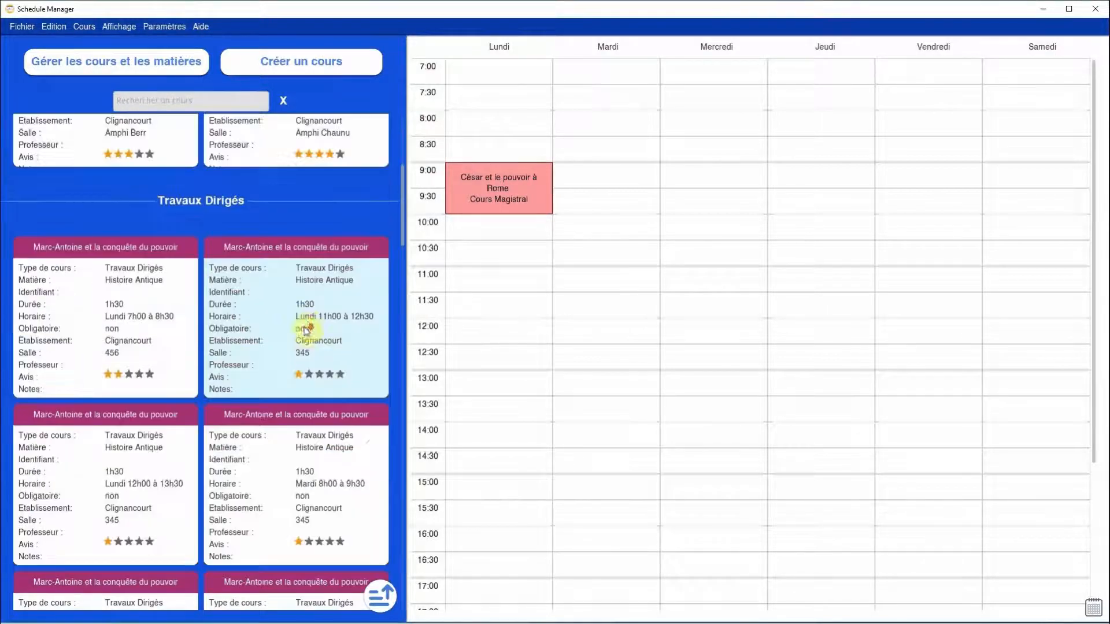
scroll(316, 416, down, 2)
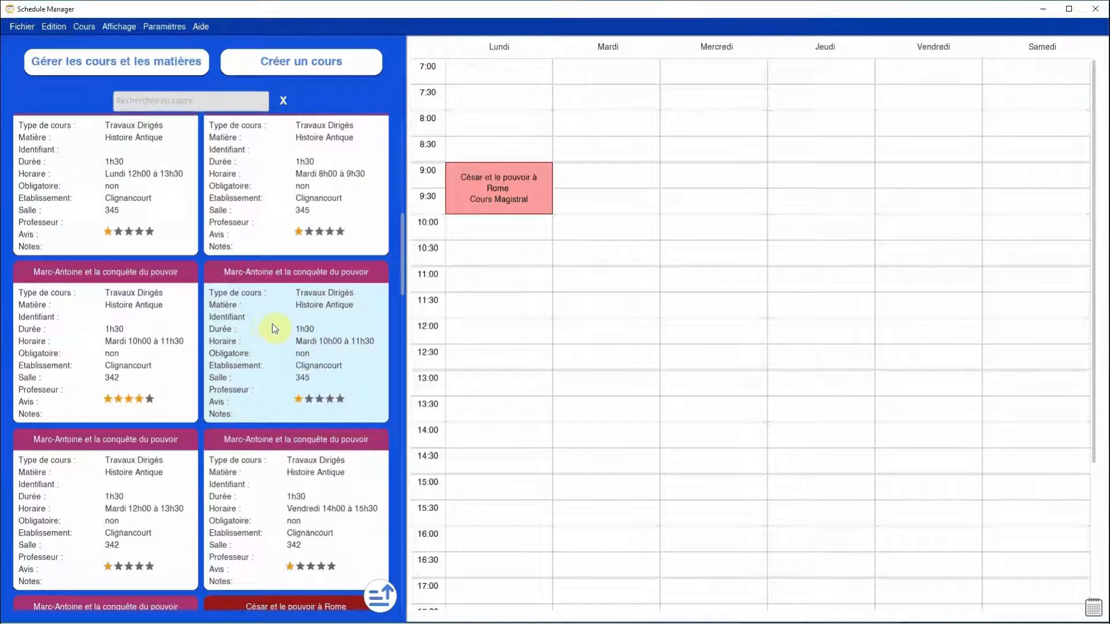
click(288, 334)
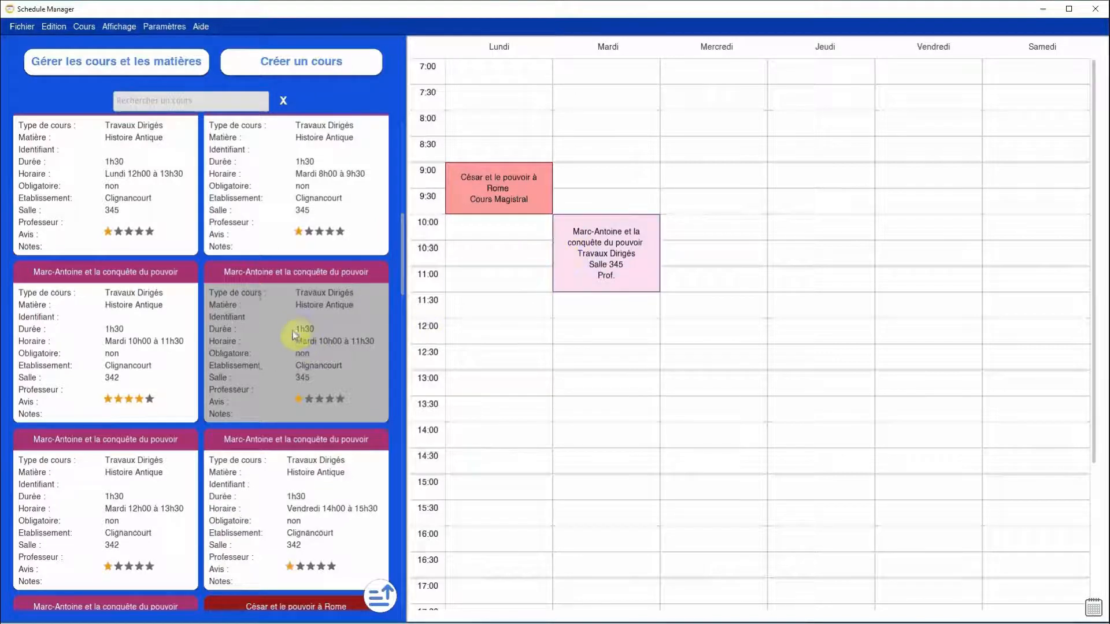
click(293, 325)
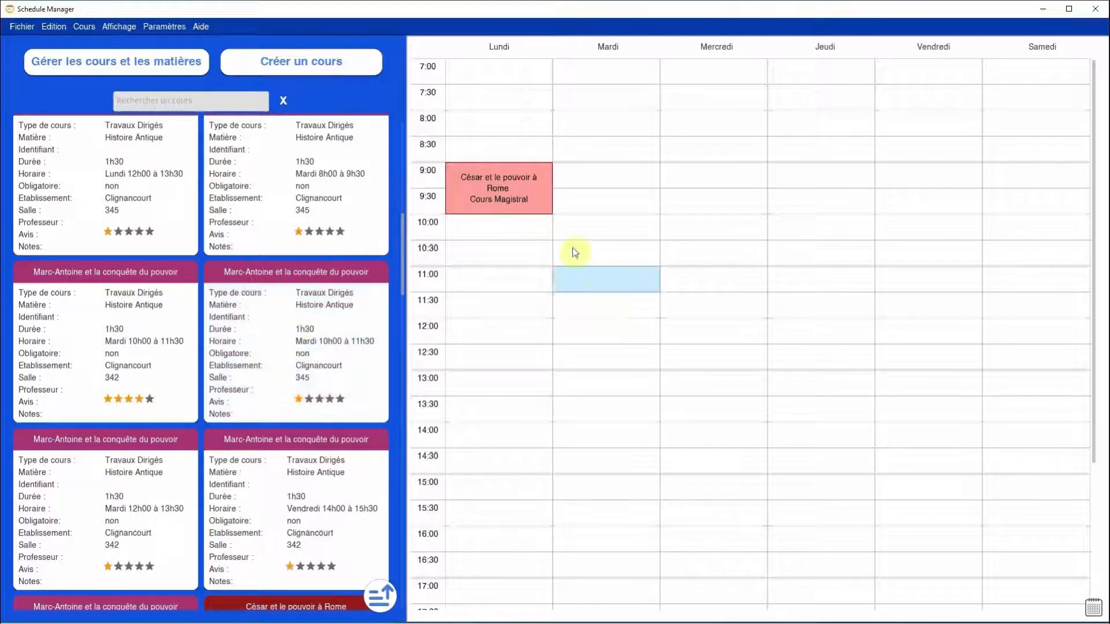
click(320, 360)
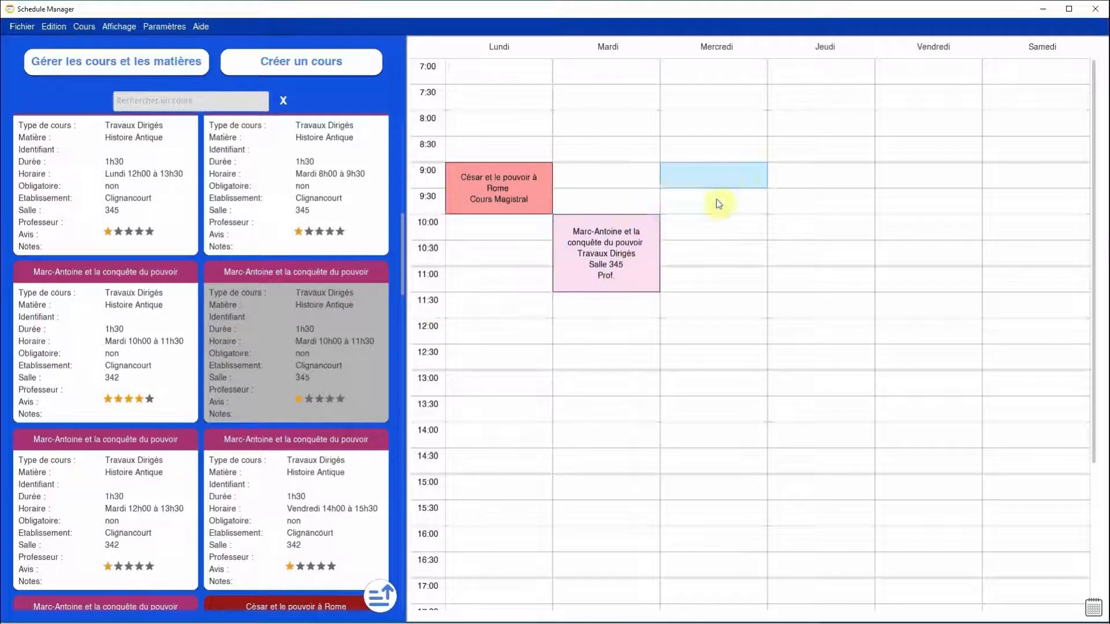
Step: View the details of the scheduled Tuesday "Marc-Antoine" tutorial without changing them, then remove it from the timetable
click(619, 245)
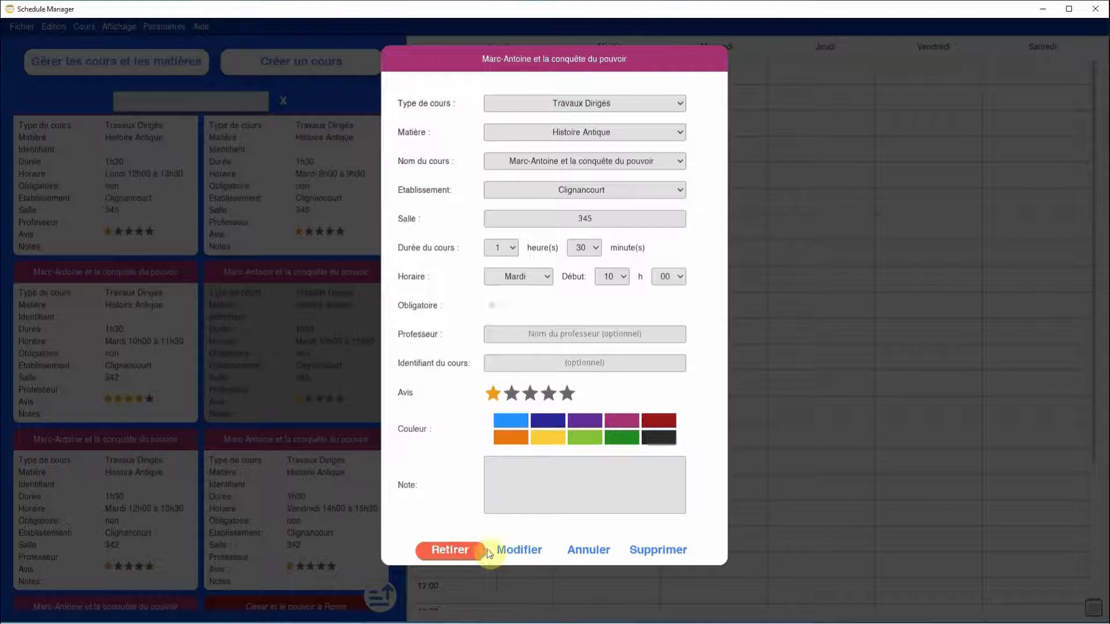
click(580, 551)
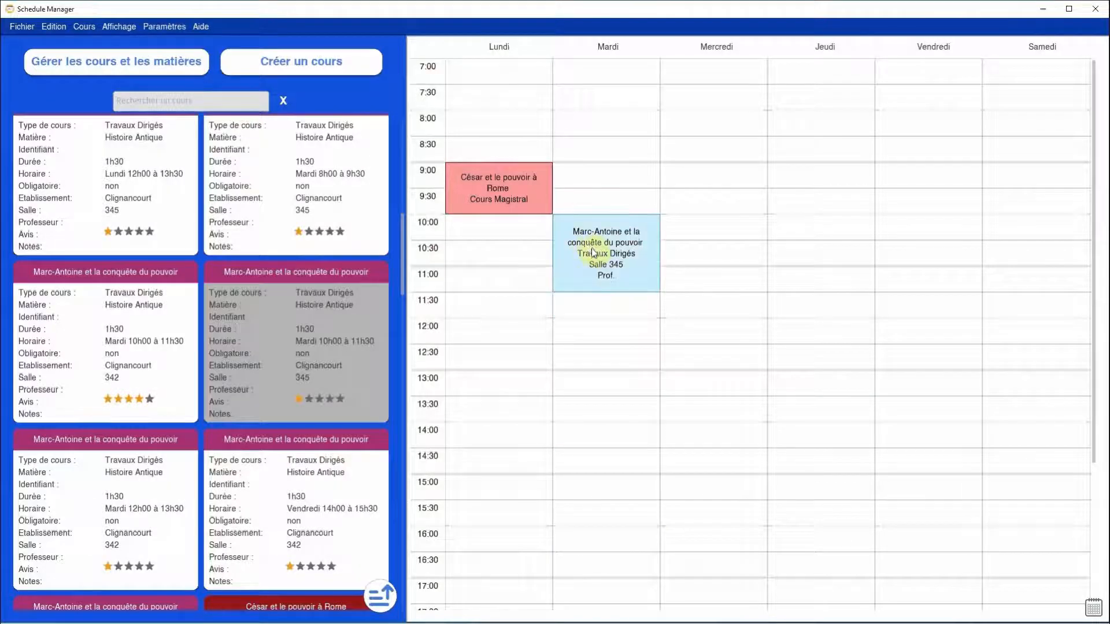
drag(606, 242, 304, 428)
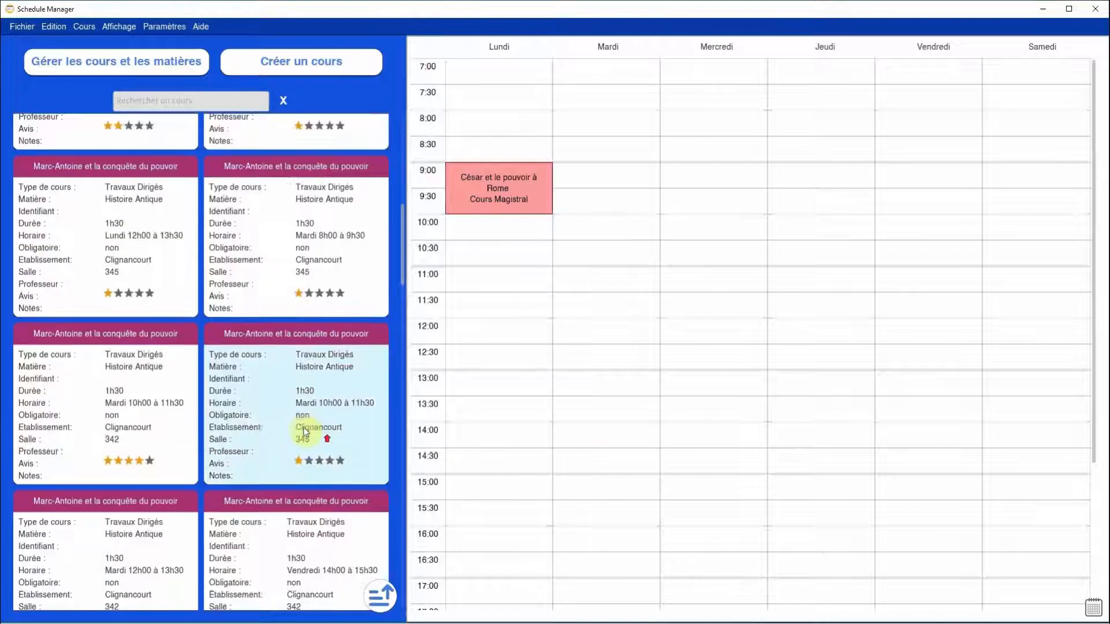
Step: Add the lectures "Marc-Antoine et la conquête du pouvoir", "Le Front populaire" and "La France et la guerre (1939-1945)" to the timetable
scroll(304, 428, up, 8)
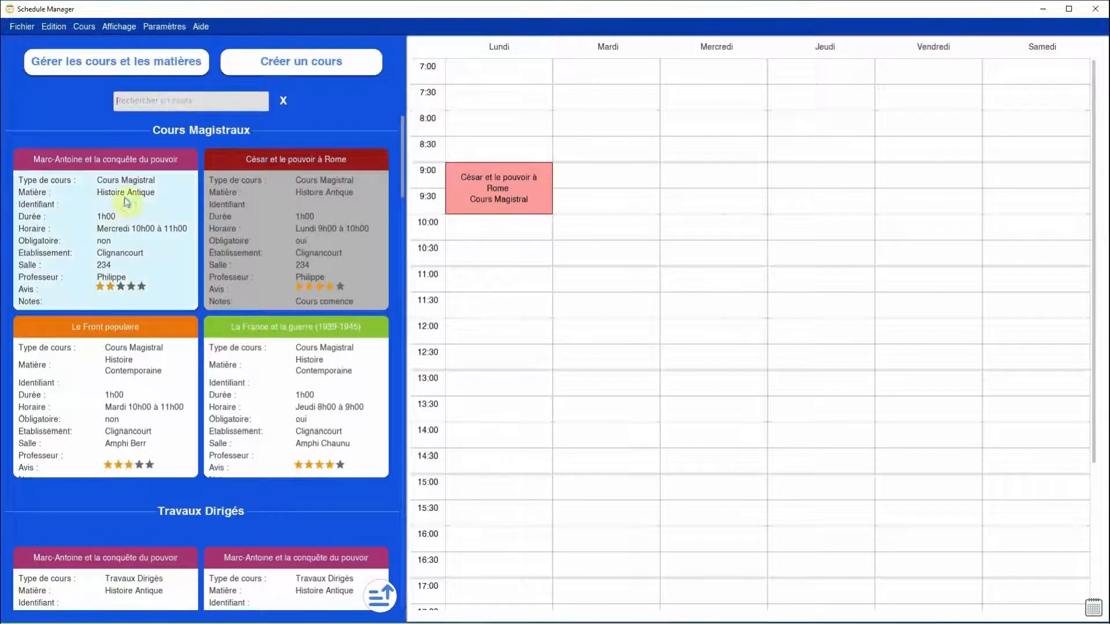
click(112, 244)
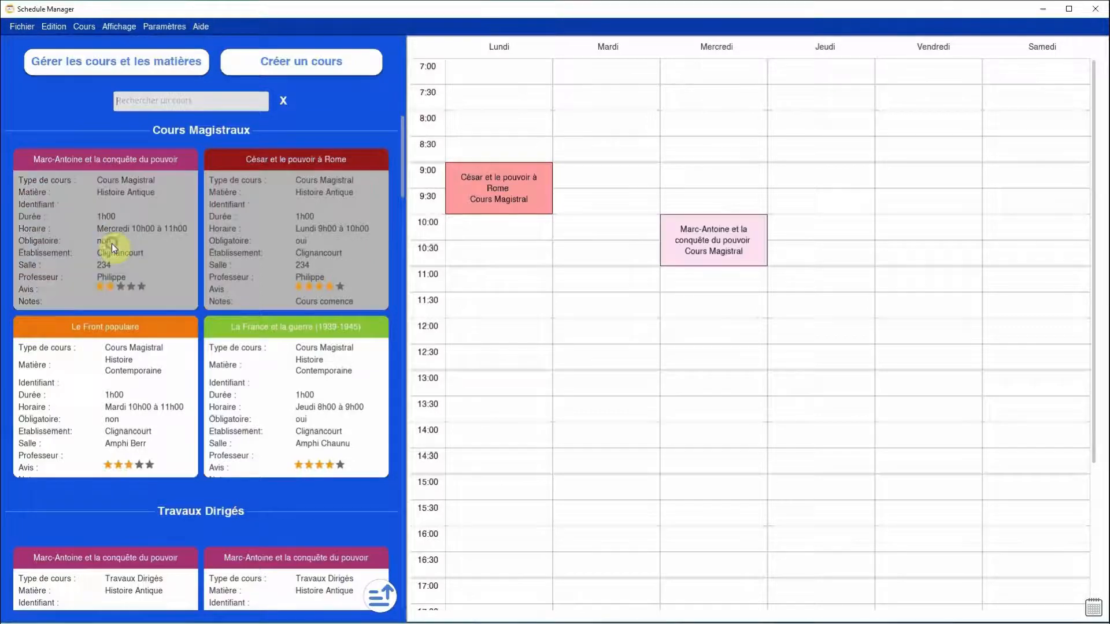
click(154, 359)
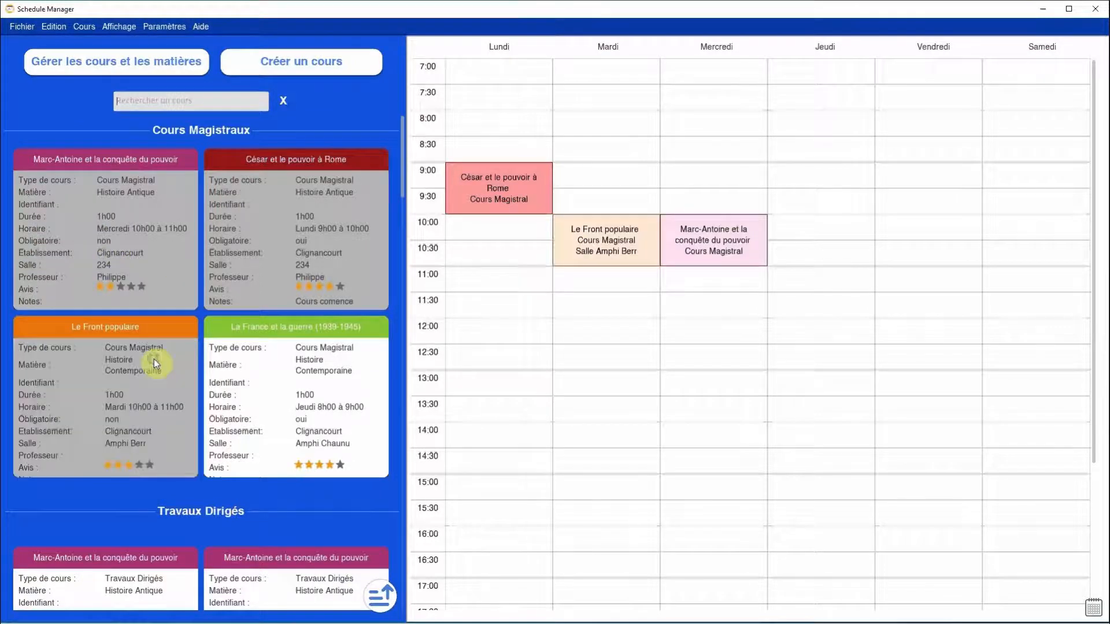
click(275, 363)
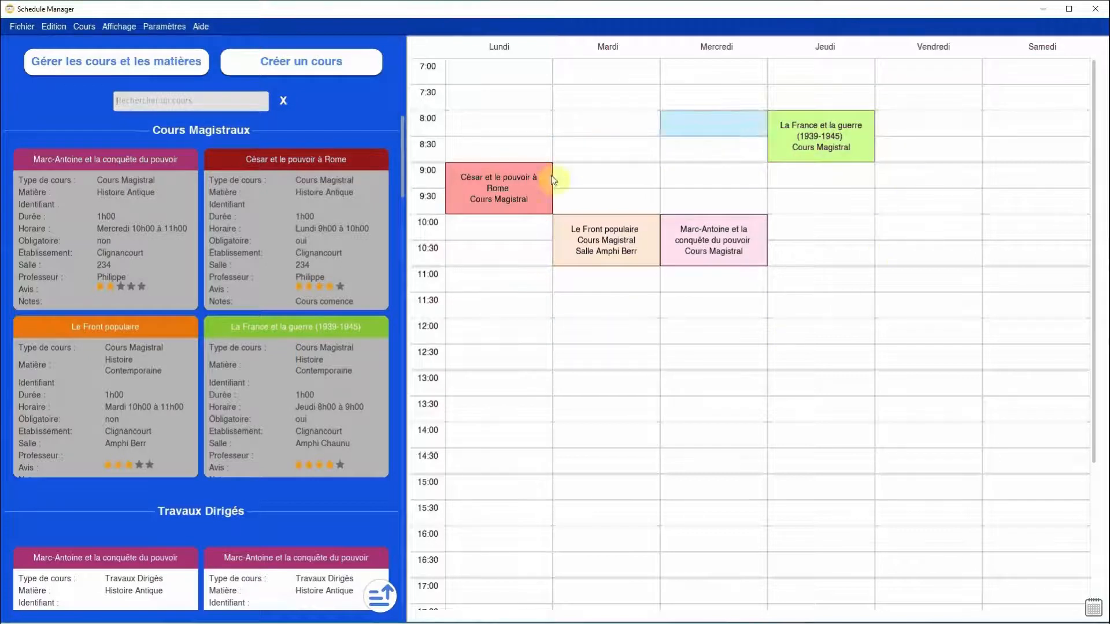
Step: Search the course list for "rome" and browse the matching tutorials
scroll(279, 287, down, 2)
scroll(280, 287, down, 6)
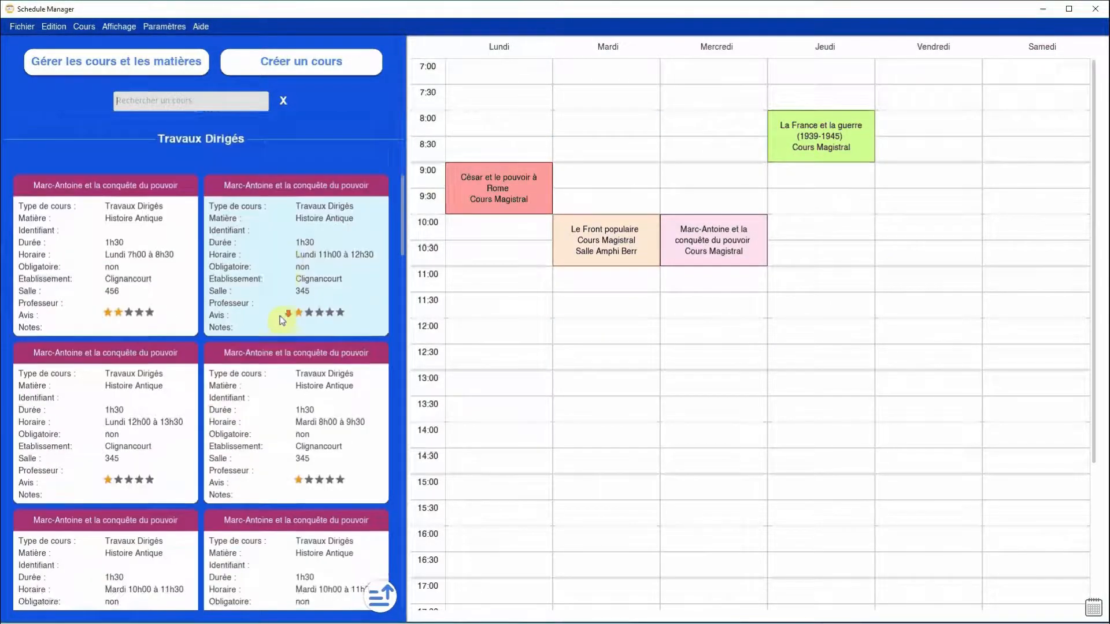
scroll(279, 345, up, 6)
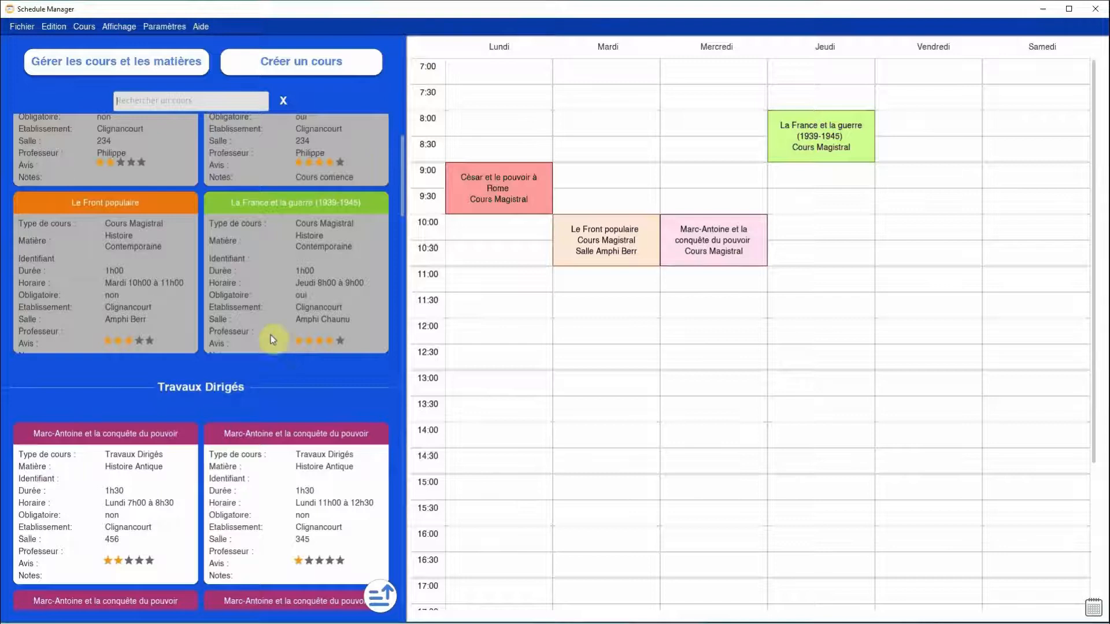
scroll(257, 291, up, 2)
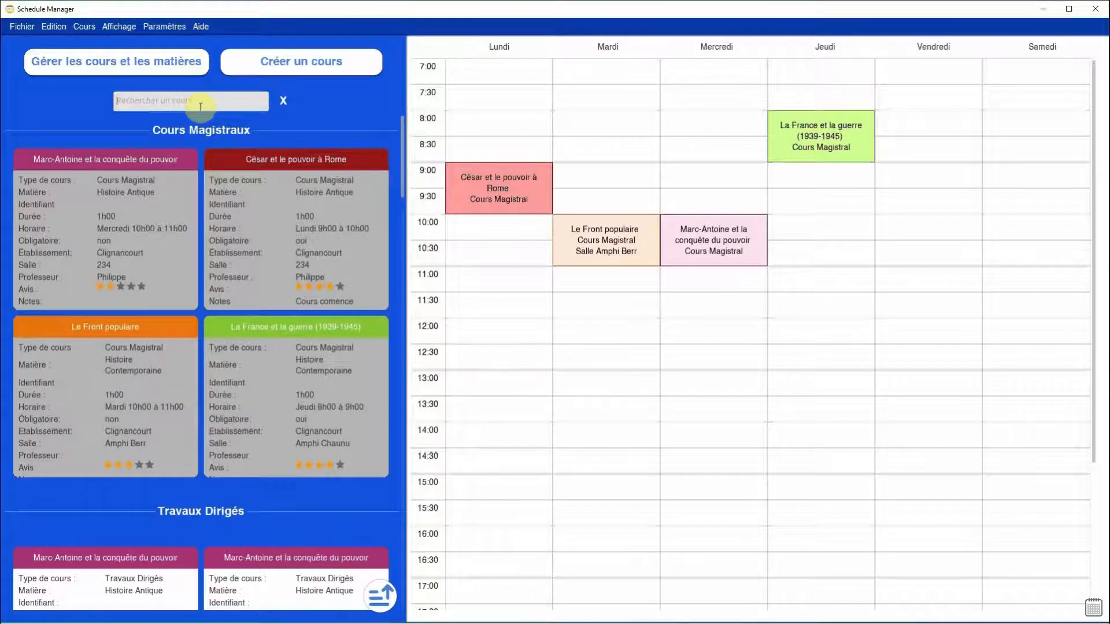
text(rome)
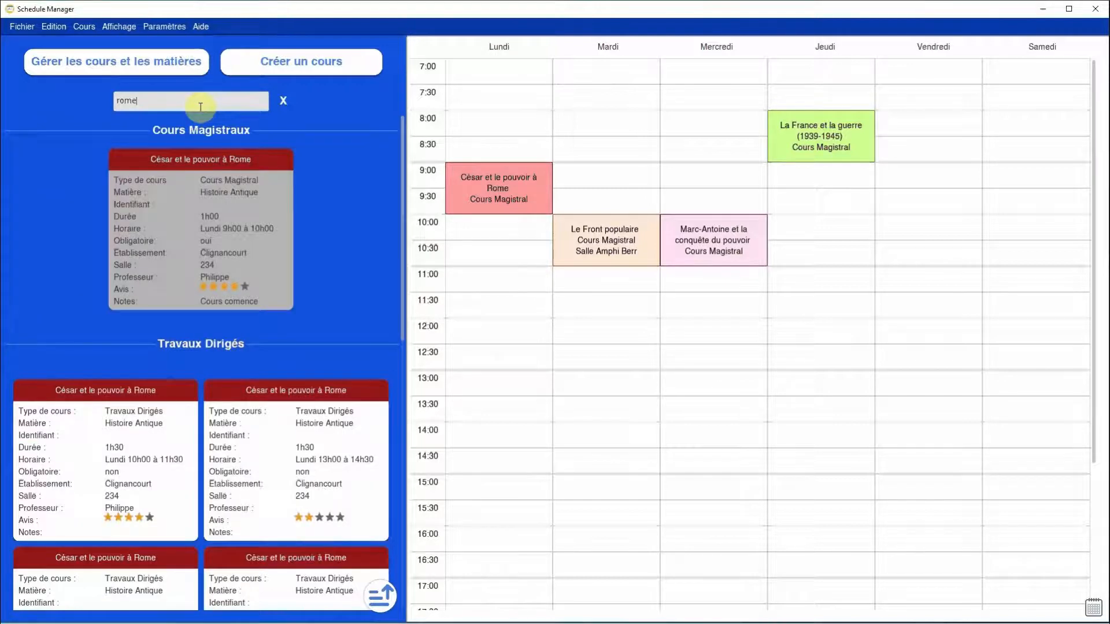
scroll(203, 218, down, 3)
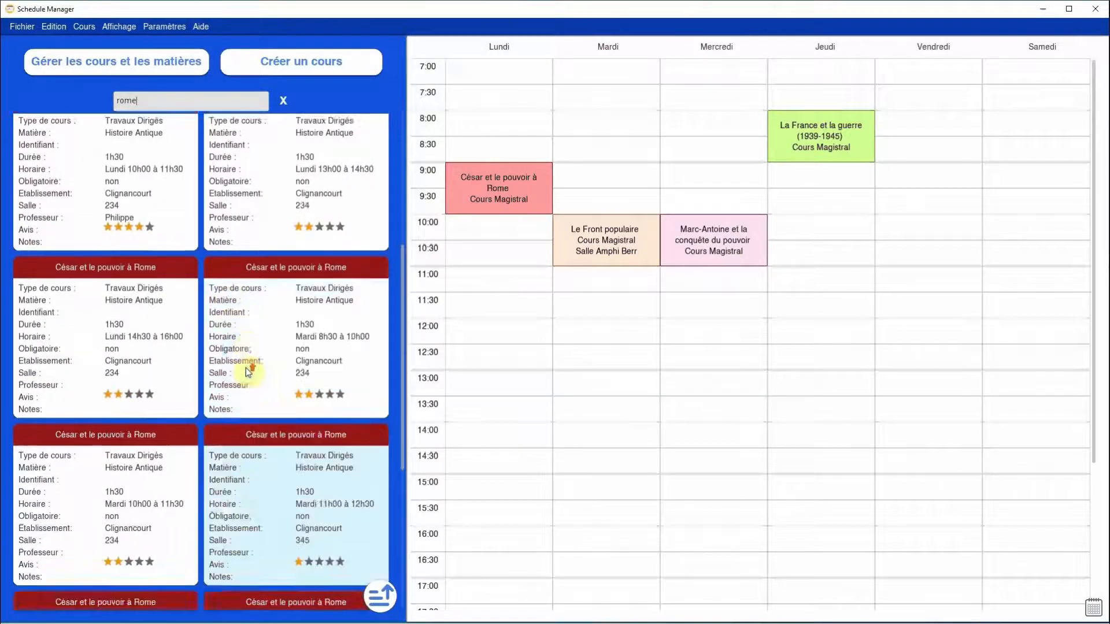
scroll(245, 368, down, 3)
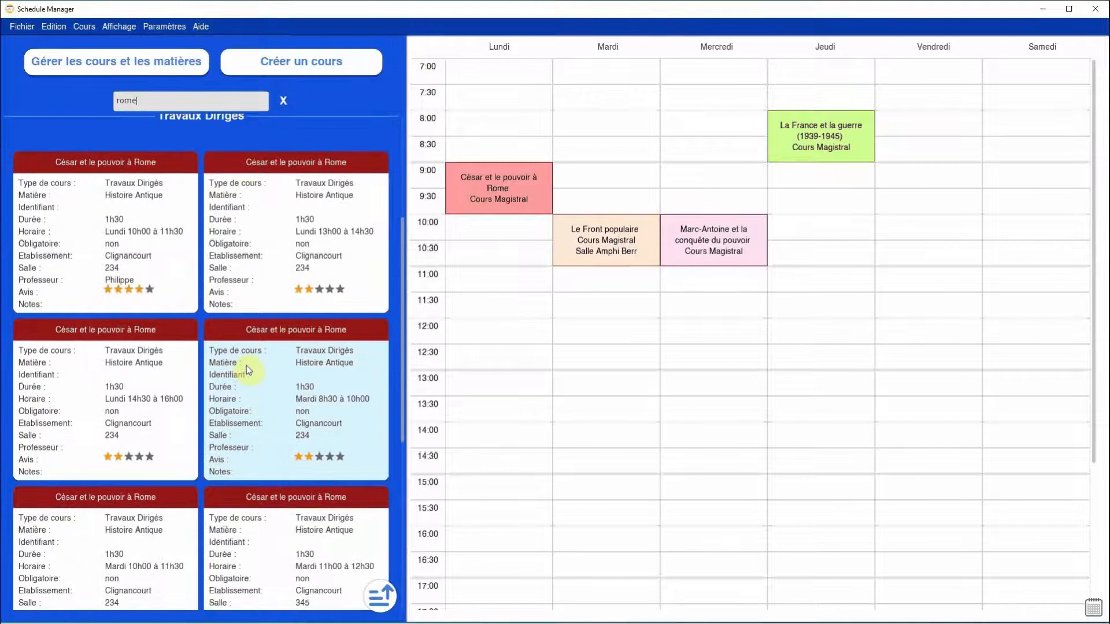
Step: Add the "César et le pouvoir à Rome" tutorials on Monday at 10:00, 13:00 and 14:30 and Tuesday at 8:30, and try the Tuesday 10:00 one
click(111, 232)
click(236, 244)
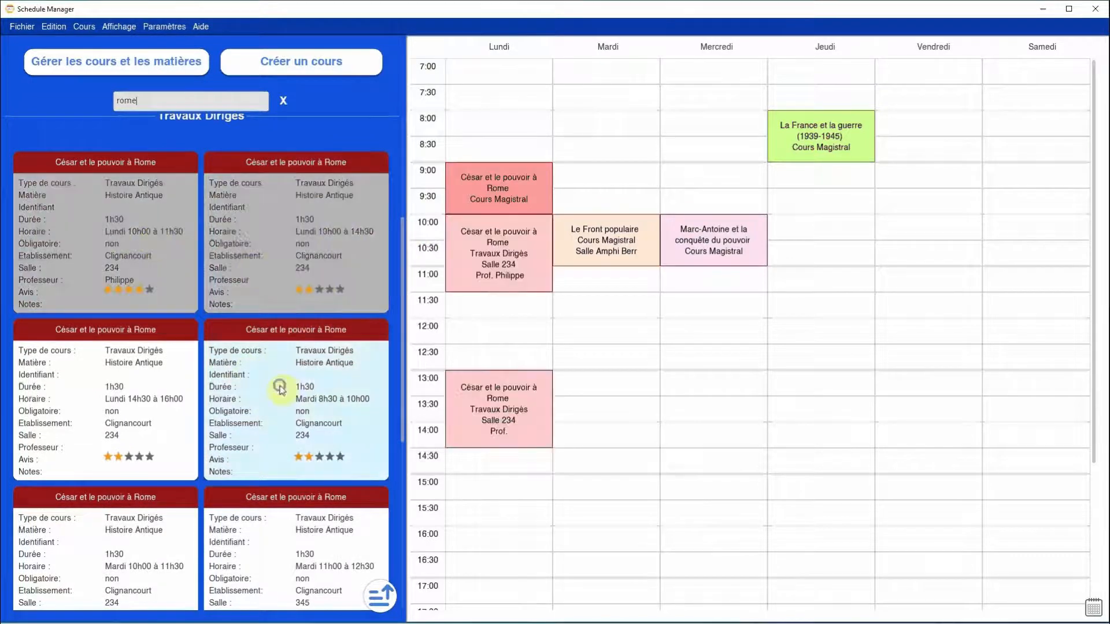
click(280, 388)
click(145, 414)
click(149, 527)
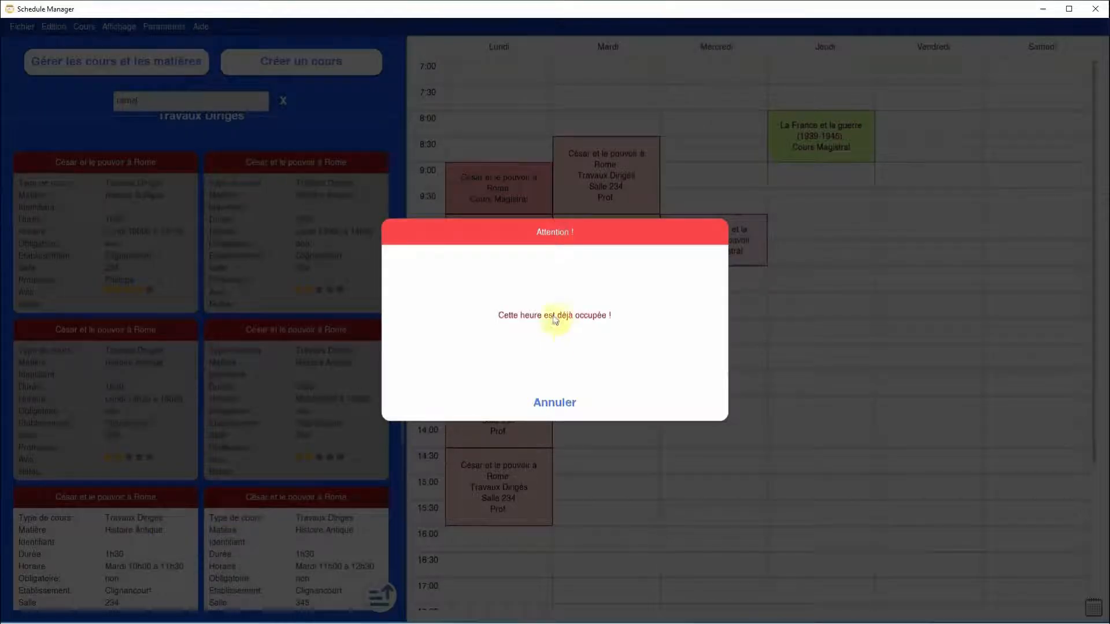
click(564, 400)
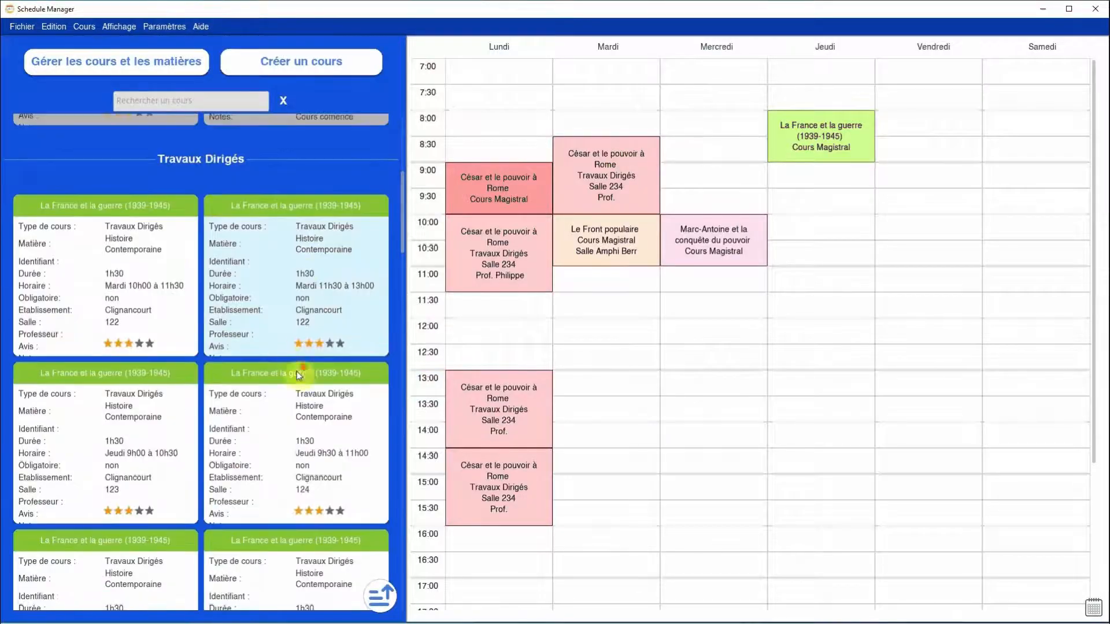
Step: Filter the courses by "rom" and add the "César et le pouvoir à Rome" tutorials on Tuesday at 11:00 and Wednesday at 15:00
click(191, 100)
text(rom)
scroll(268, 327, down, 5)
scroll(270, 344, up, 1)
click(270, 312)
click(260, 411)
Step: Try to add the Tuesday 11:30 Rome tutorial, then filter by "rom" again and add the Wednesday 16:30 tutorial
click(89, 435)
click(564, 405)
click(230, 101)
text(rom)
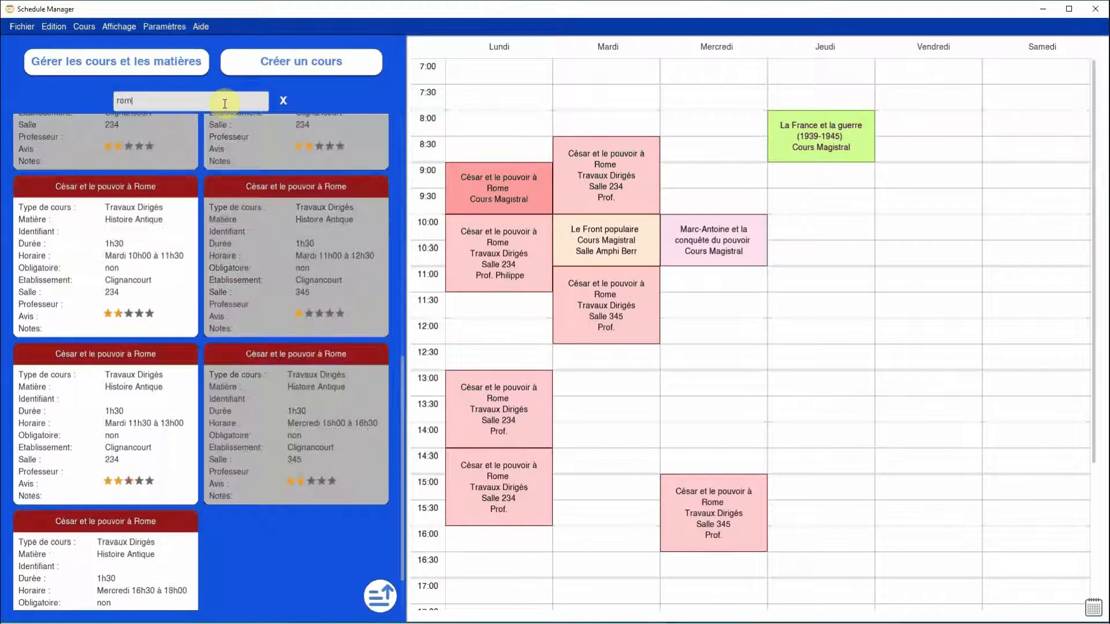
click(115, 544)
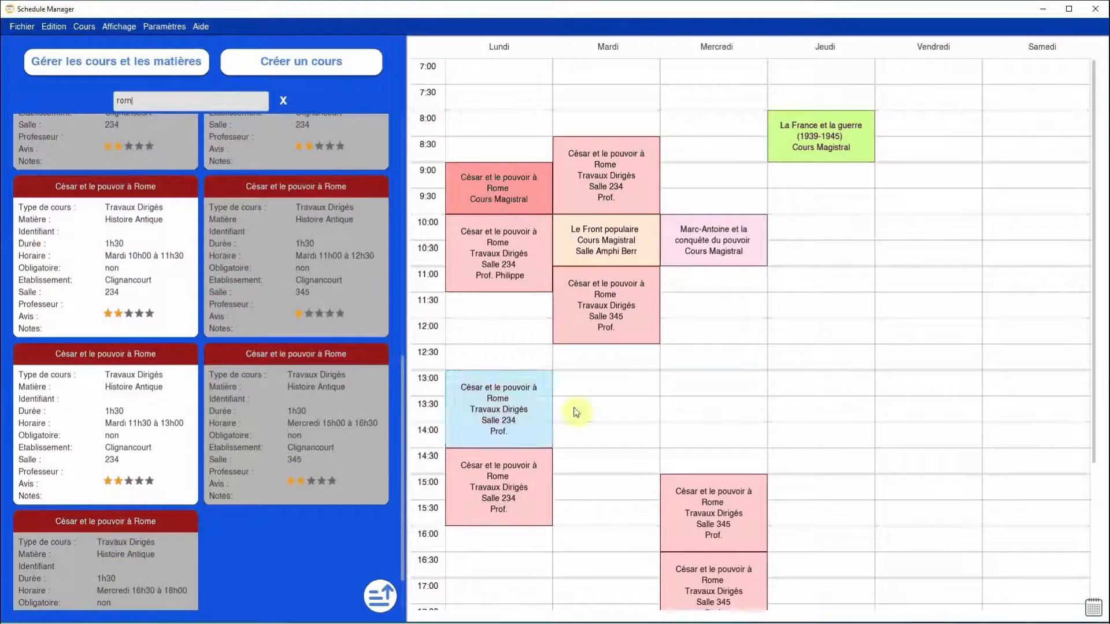
Step: Remove the Rome tutorials on Monday at 13:00 and 14:30, Tuesday at 11:00, and Wednesday at 15:00 and 16:30 from the timetable
scroll(746, 425, down, 2)
scroll(723, 371, up, 3)
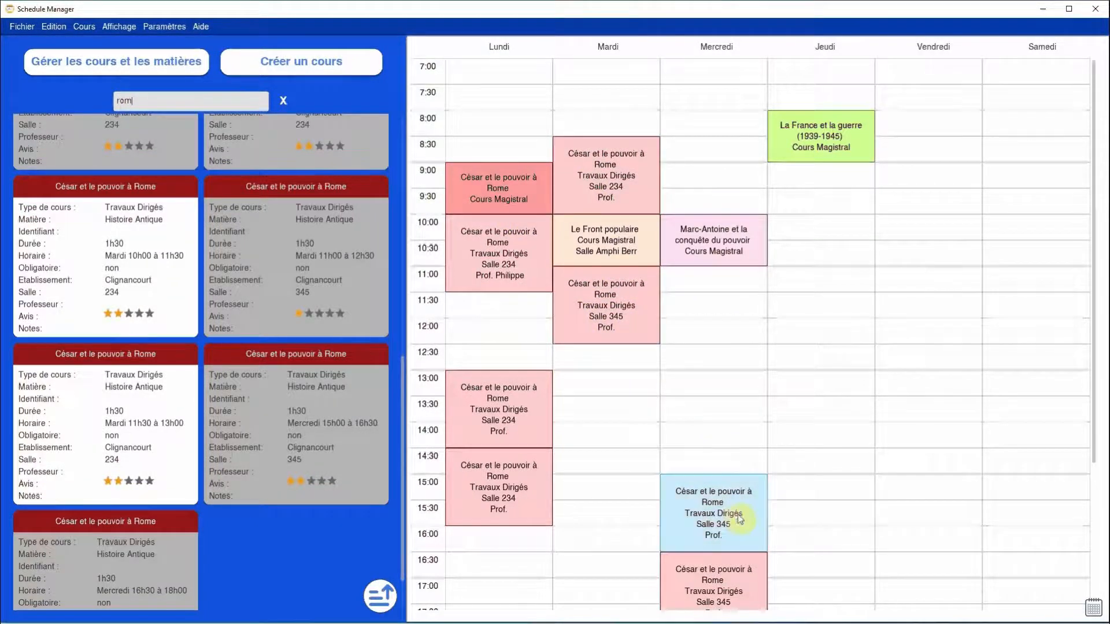
scroll(710, 323, down, 2)
scroll(709, 324, down, 1)
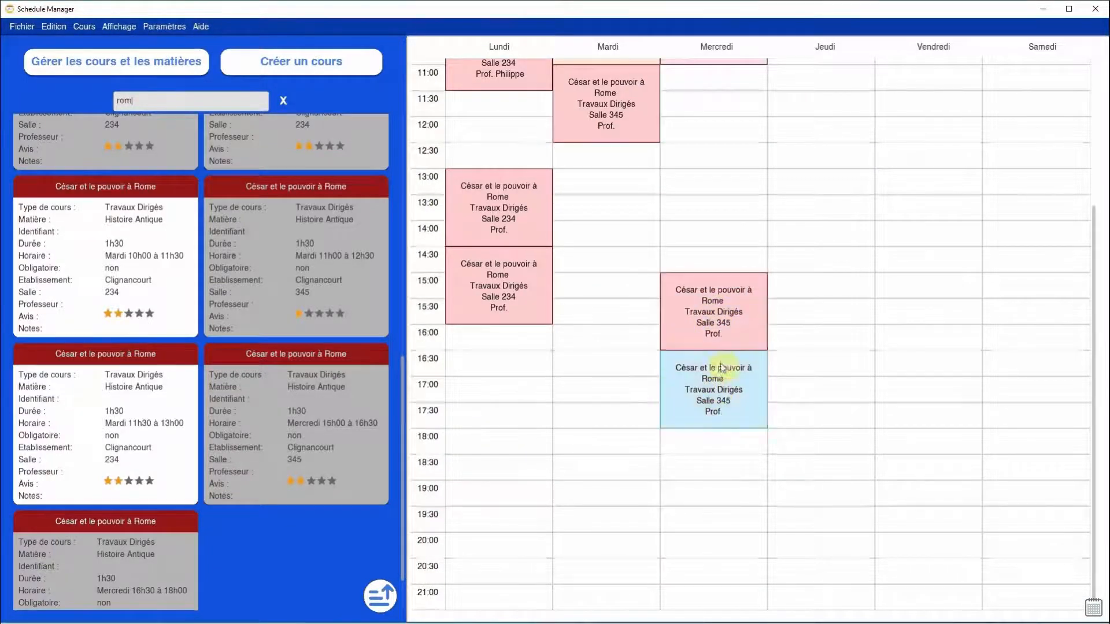
scroll(709, 395, up, 3)
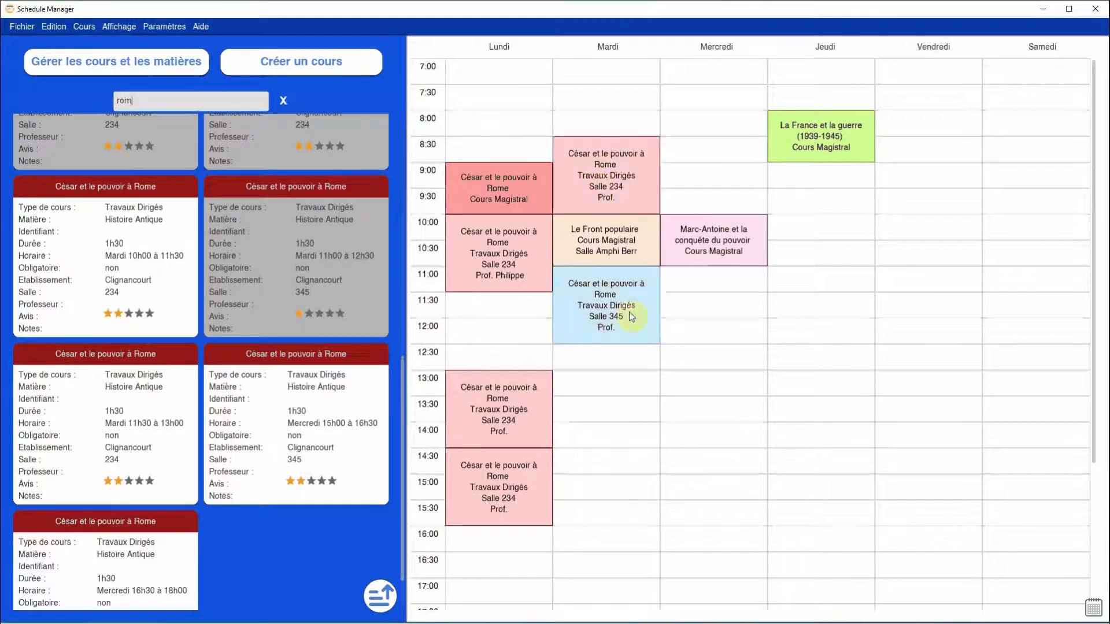
click(605, 318)
click(601, 318)
click(538, 393)
click(508, 463)
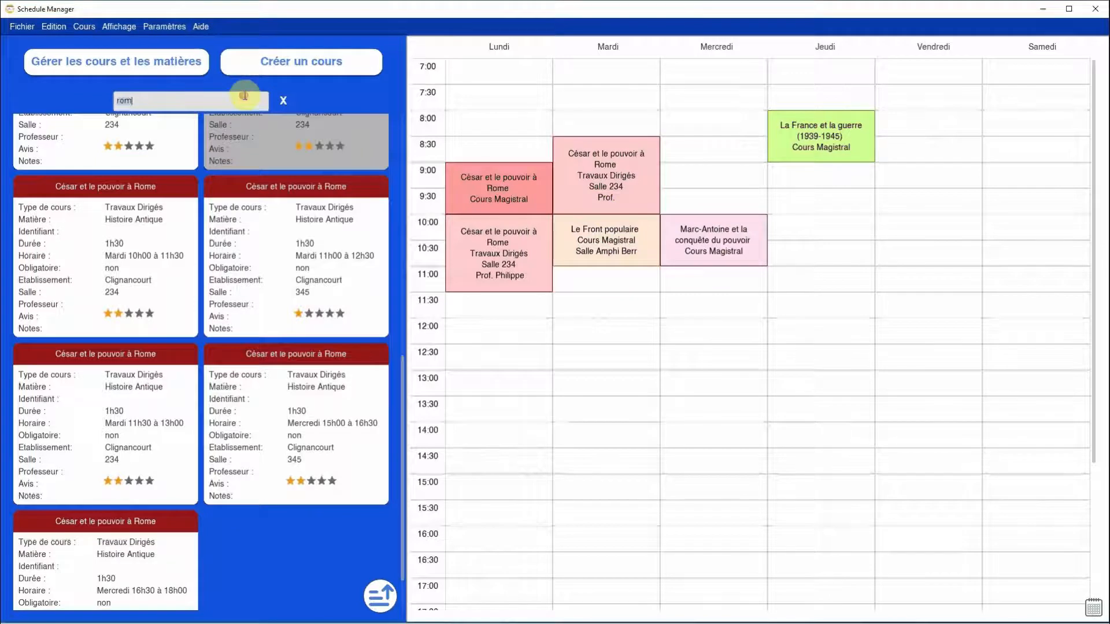
Step: Clear the course search and browse the full list of tutorials
click(283, 100)
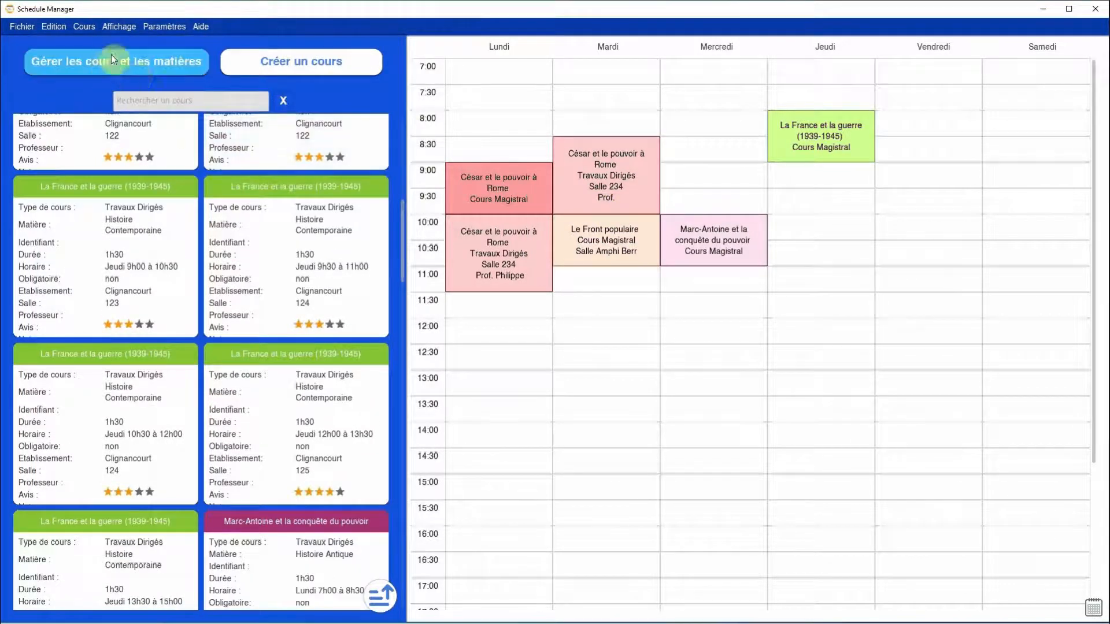
scroll(241, 277, up, 3)
scroll(239, 292, up, 3)
scroll(185, 266, down, 3)
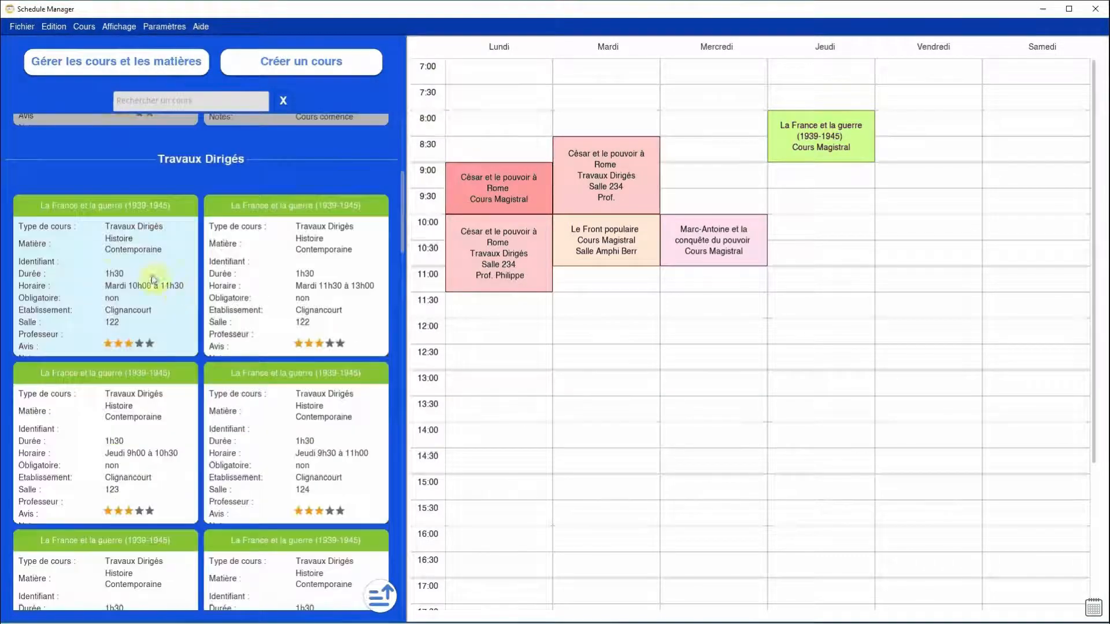
Step: Try to add the Tuesday 10:00 "La France et la guerre (1939-1945)" tutorial, then add the Thursday 9:00 tutorial in room 123
click(139, 248)
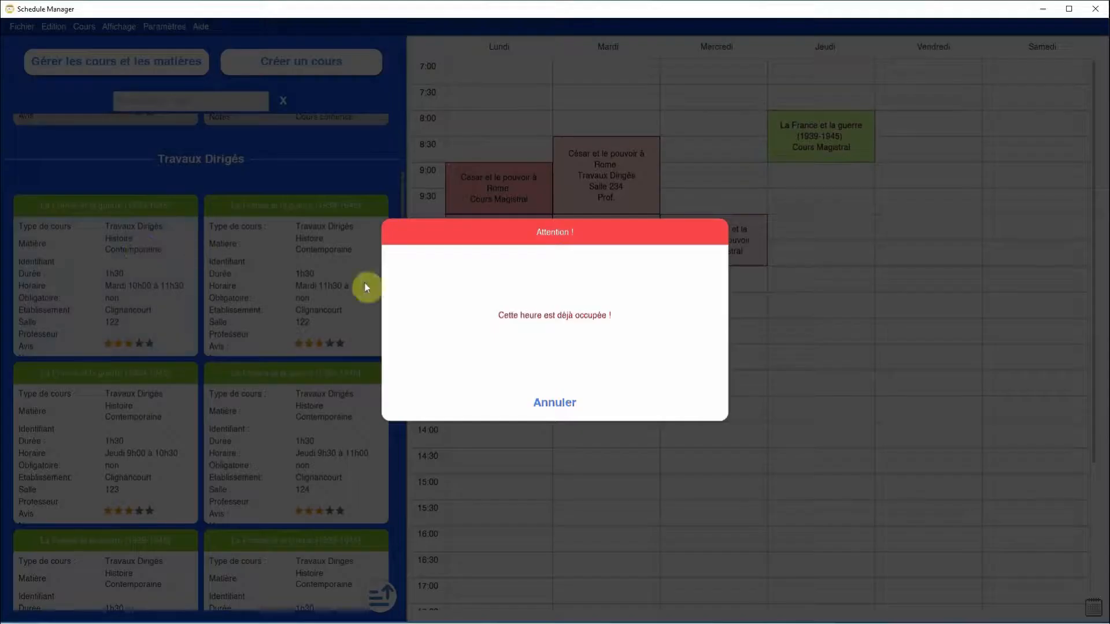
click(553, 403)
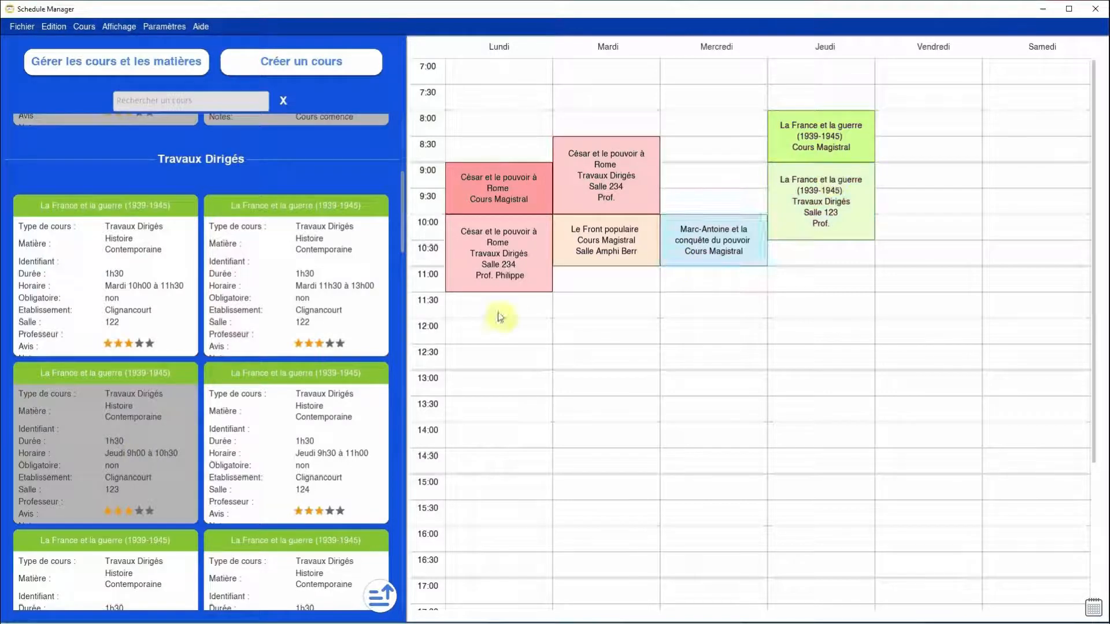
click(248, 436)
click(559, 403)
scroll(416, 380, down, 4)
scroll(616, 300, up, 3)
scroll(616, 300, up, 2)
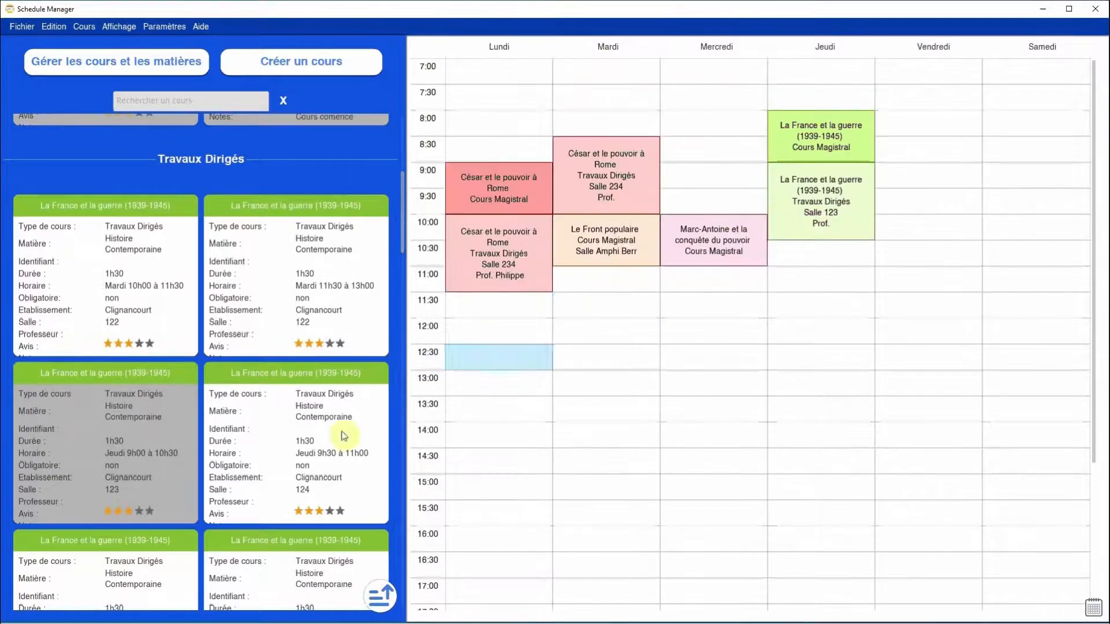
Step: Try out the "Marc-Antoine et la conquête du pouvoir" tutorials on Monday at 7:00, 11:00 and 12:00 in the timetable
scroll(343, 437, down, 3)
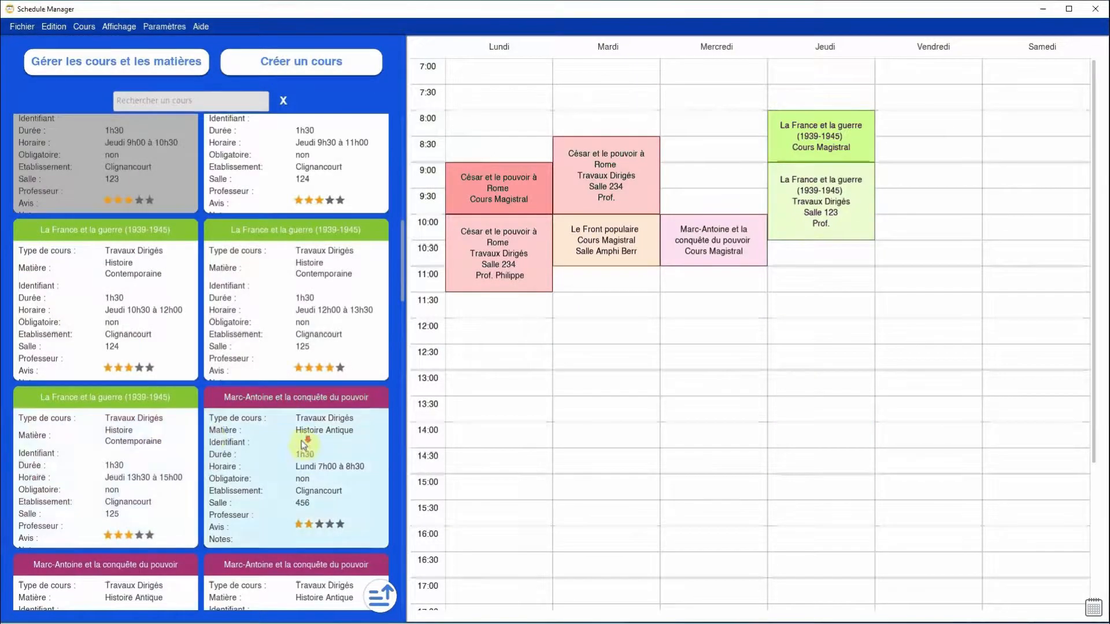
scroll(298, 405, down, 2)
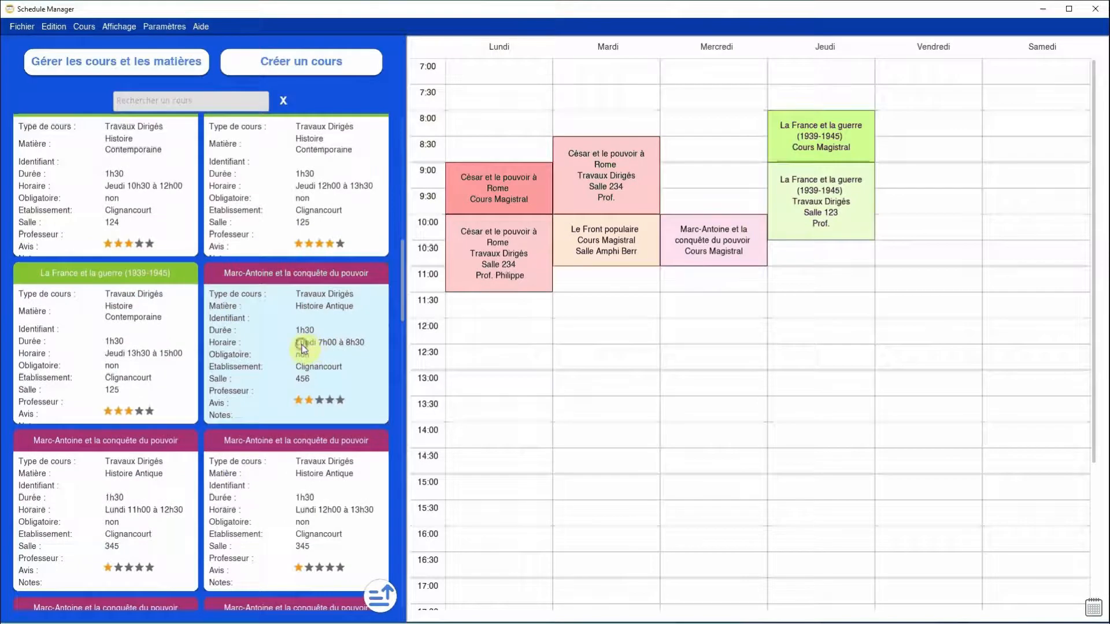
click(302, 346)
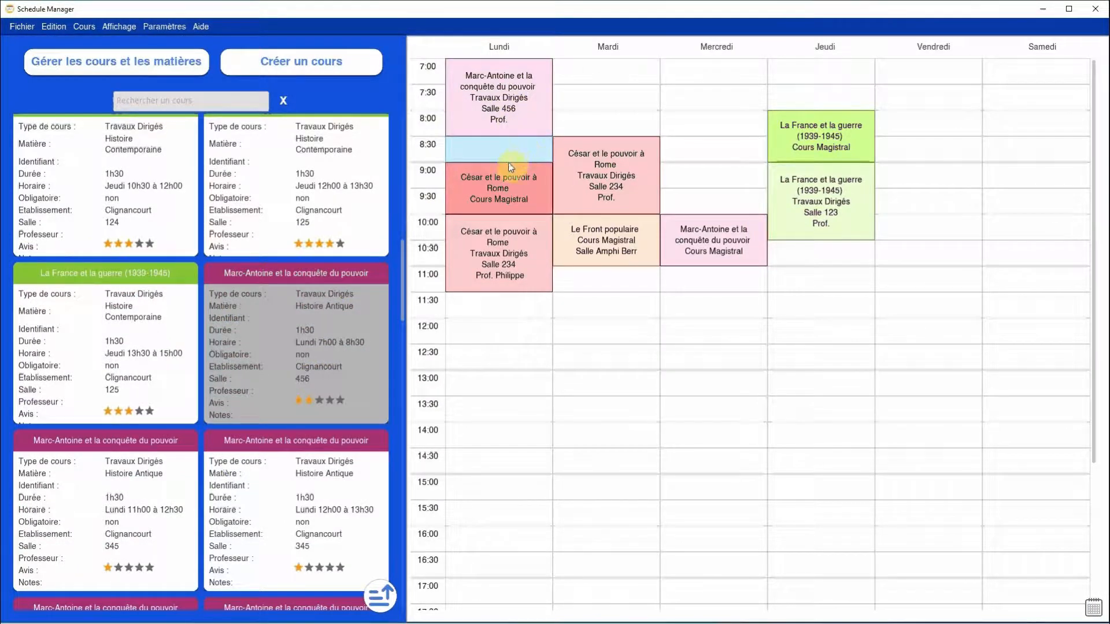
click(301, 384)
click(108, 527)
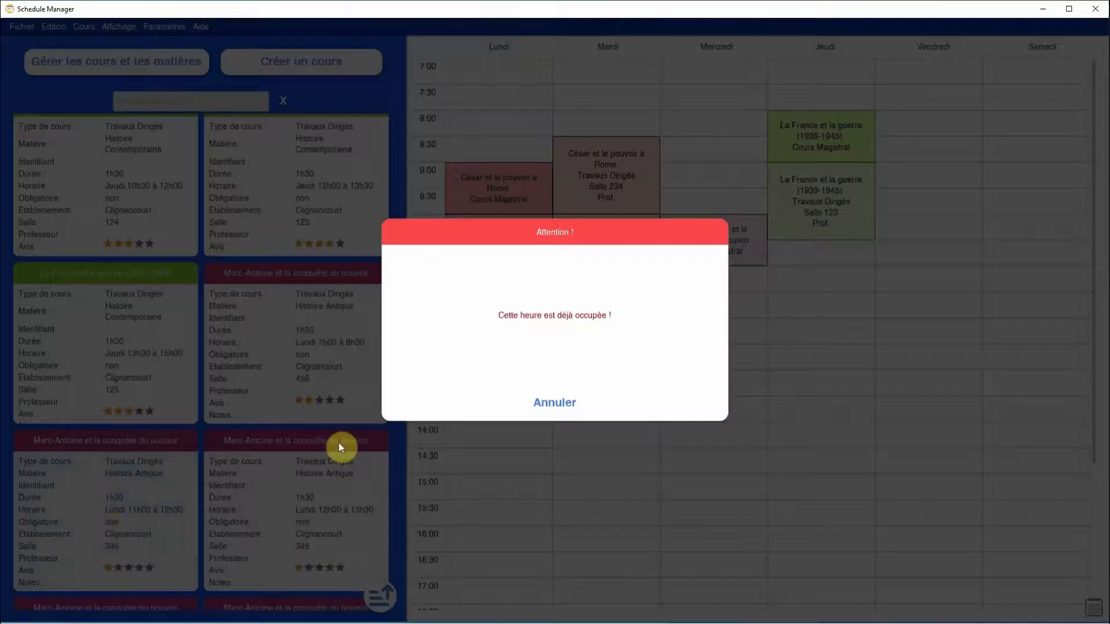
click(558, 405)
click(356, 494)
click(357, 494)
Step: Try out the "Marc-Antoine et la conquête du pouvoir" tutorials on Tuesday at 8:00, 10:00 and 12:00, and on Friday at 15:00
scroll(354, 480, down, 3)
click(345, 478)
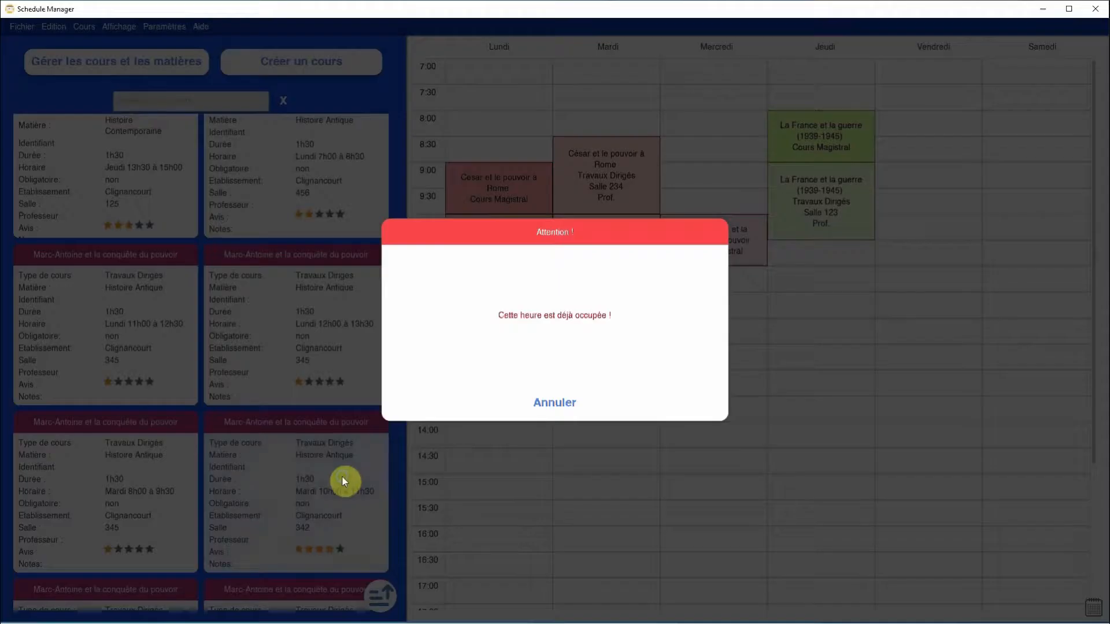
click(556, 403)
click(174, 473)
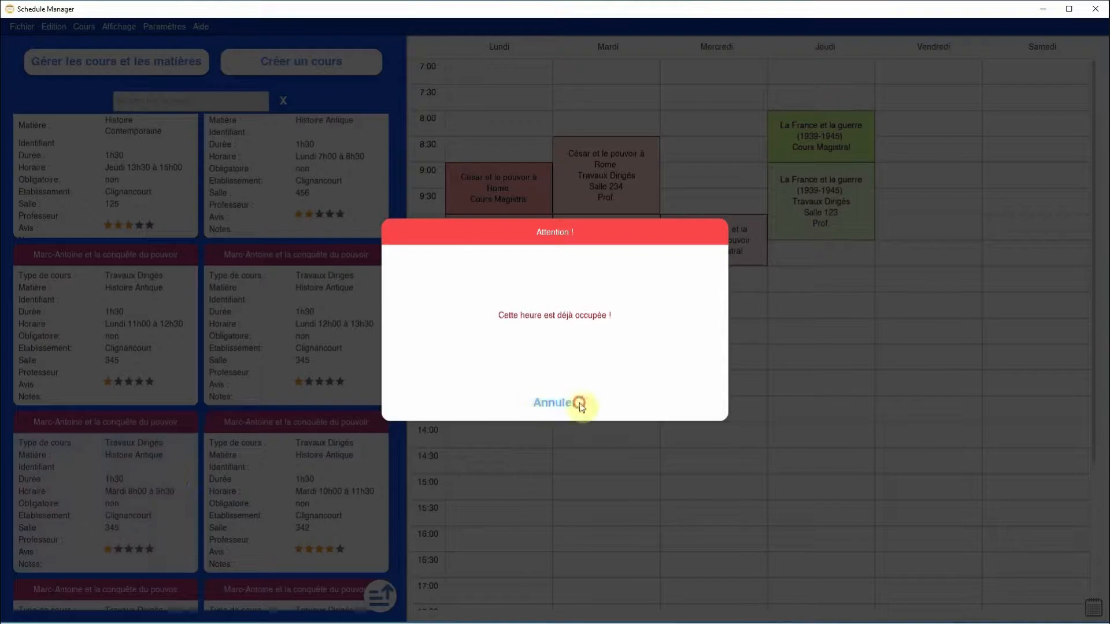
click(564, 403)
scroll(284, 448, down, 2)
click(275, 454)
click(275, 455)
click(151, 449)
click(558, 407)
click(324, 528)
click(324, 528)
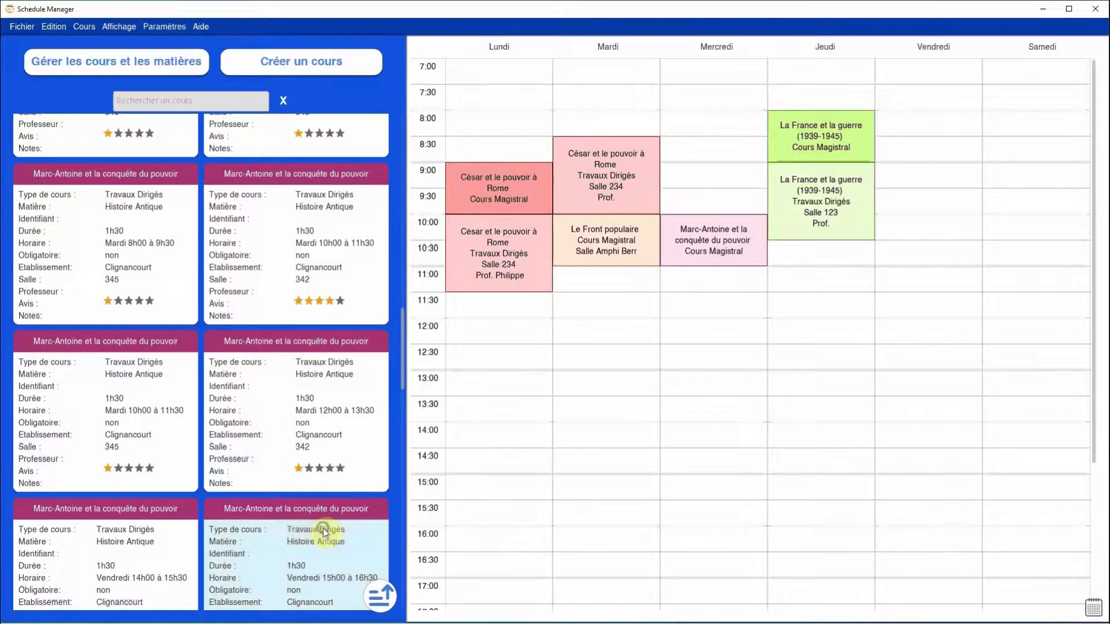
Step: Add the "Le Front populaire" tutorial on Wednesday at 8:00 in room 267 to the timetable
scroll(195, 509, down, 3)
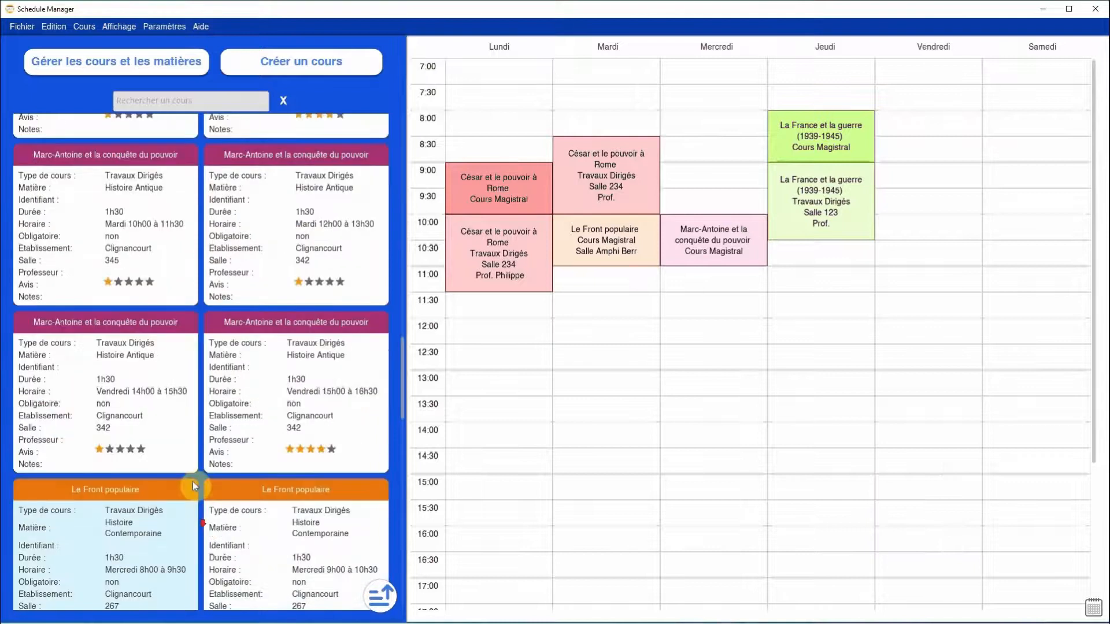
scroll(185, 483, down, 2)
click(148, 434)
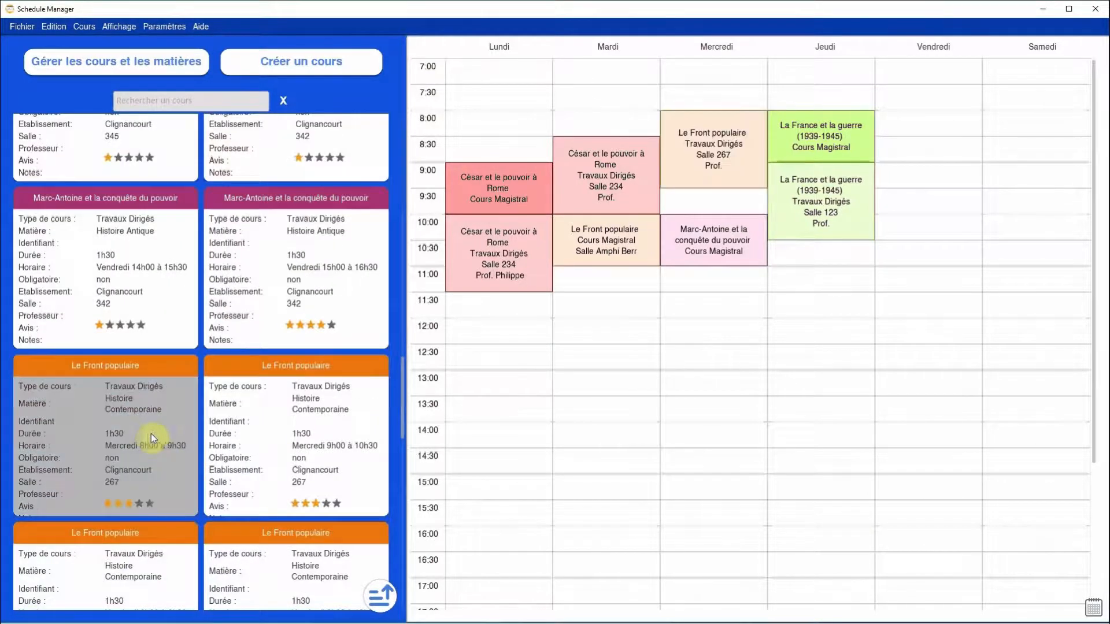
Step: Try again to add the "Marc-Antoine et la conquête du pouvoir" tutorials on Tuesday at 10:00 and 8:00
scroll(241, 418, up, 3)
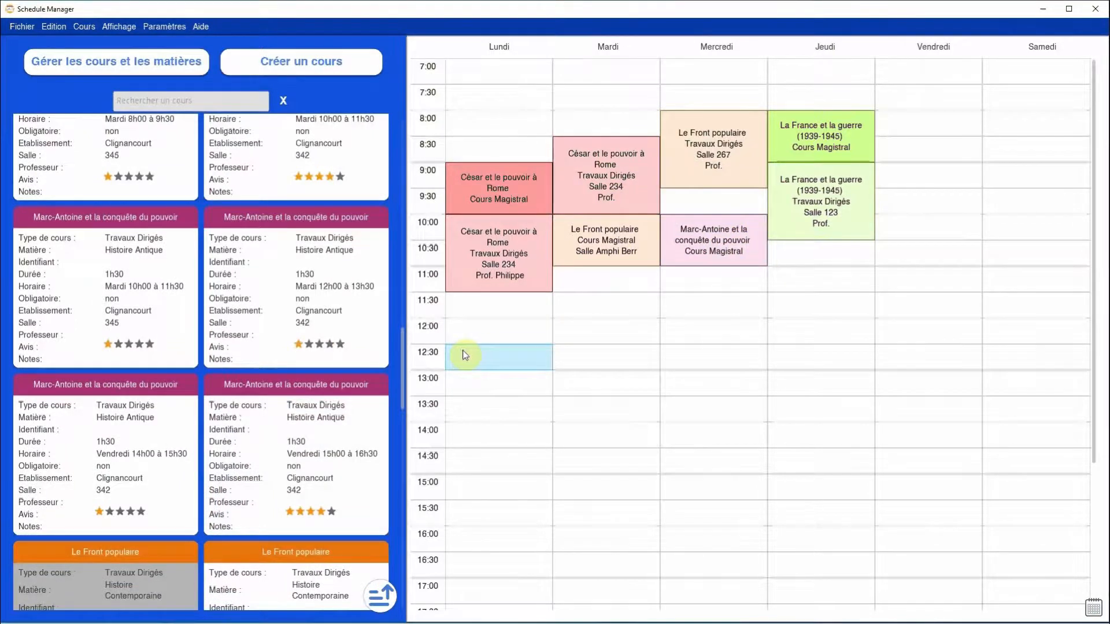
scroll(215, 416, up, 1)
scroll(216, 415, up, 1)
click(265, 384)
click(92, 391)
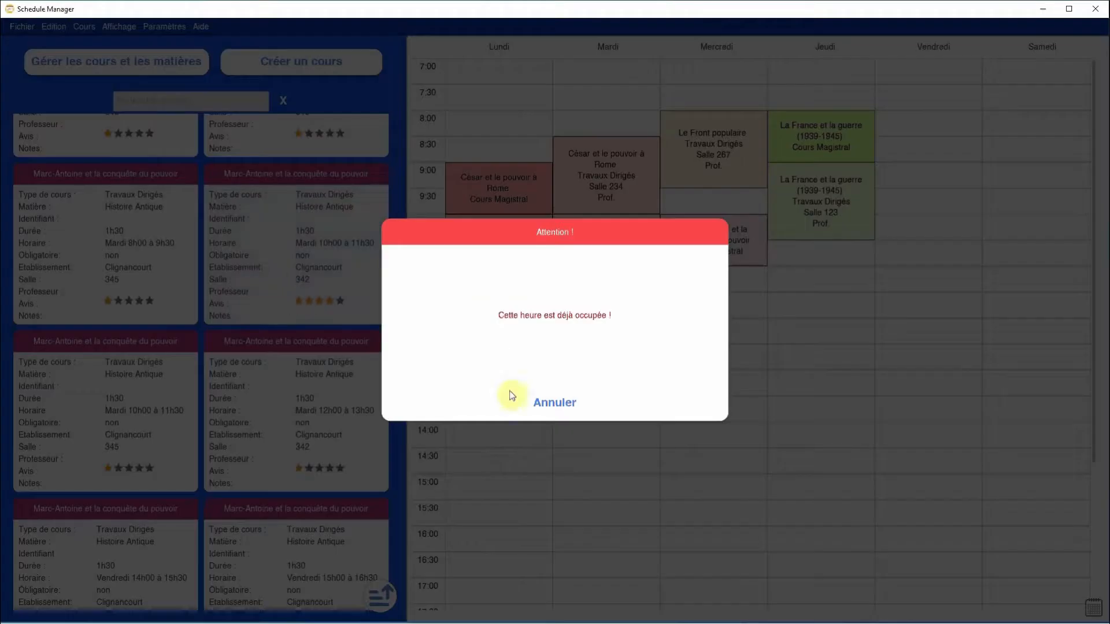
click(541, 402)
click(137, 231)
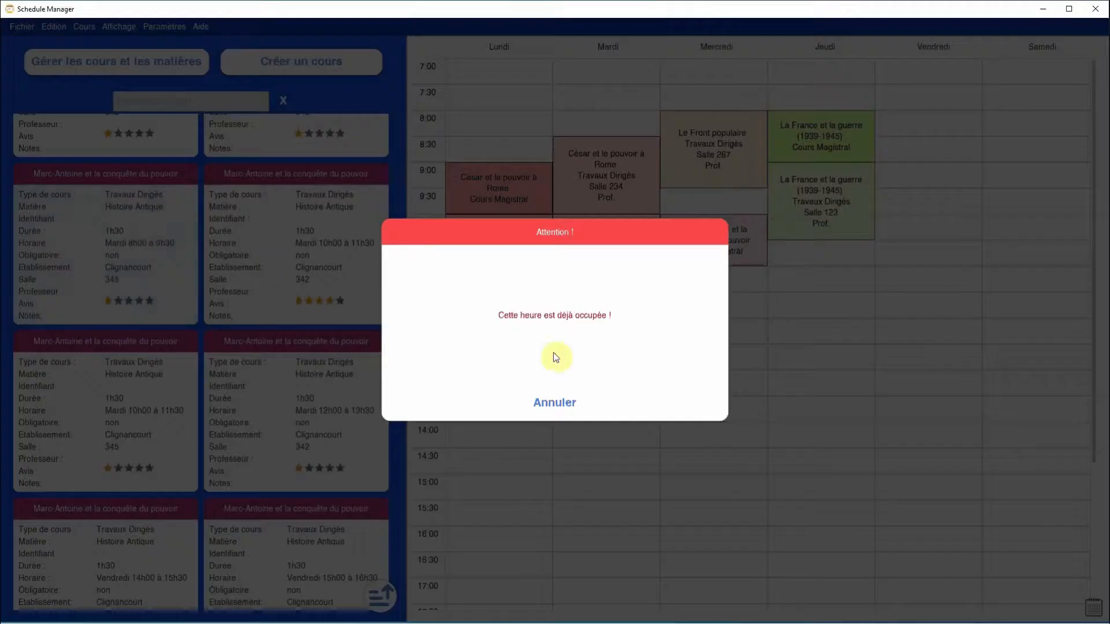
click(567, 403)
Step: Add the "Marc-Antoine et la conquête du pouvoir" tutorial on Monday at 7:00 in room 456 to the timetable
scroll(277, 324, up, 5)
click(303, 242)
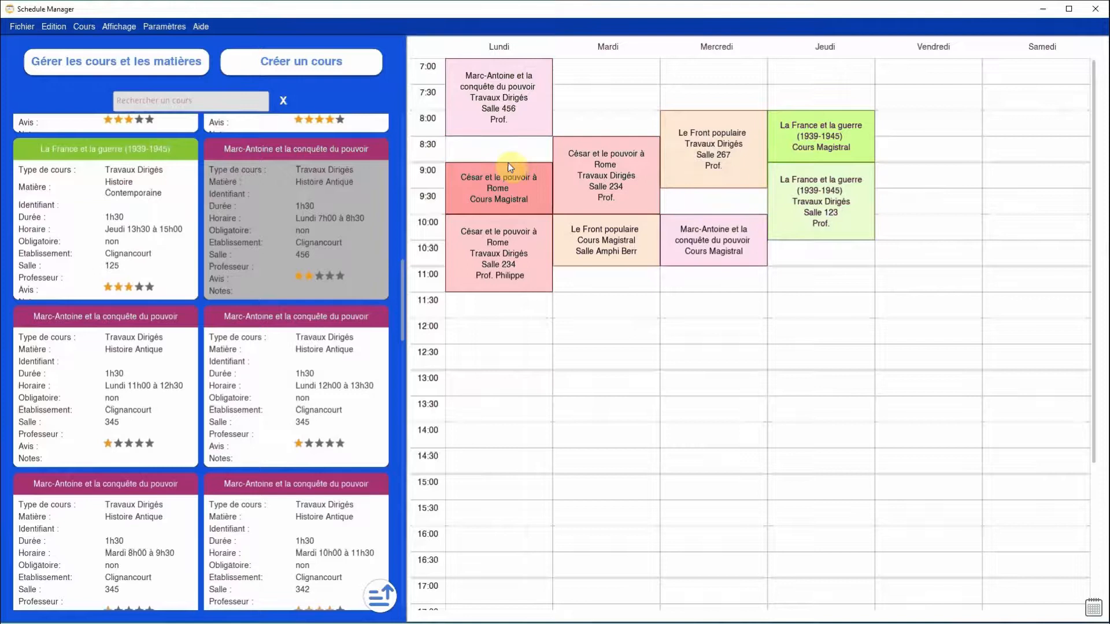
scroll(264, 282, up, 5)
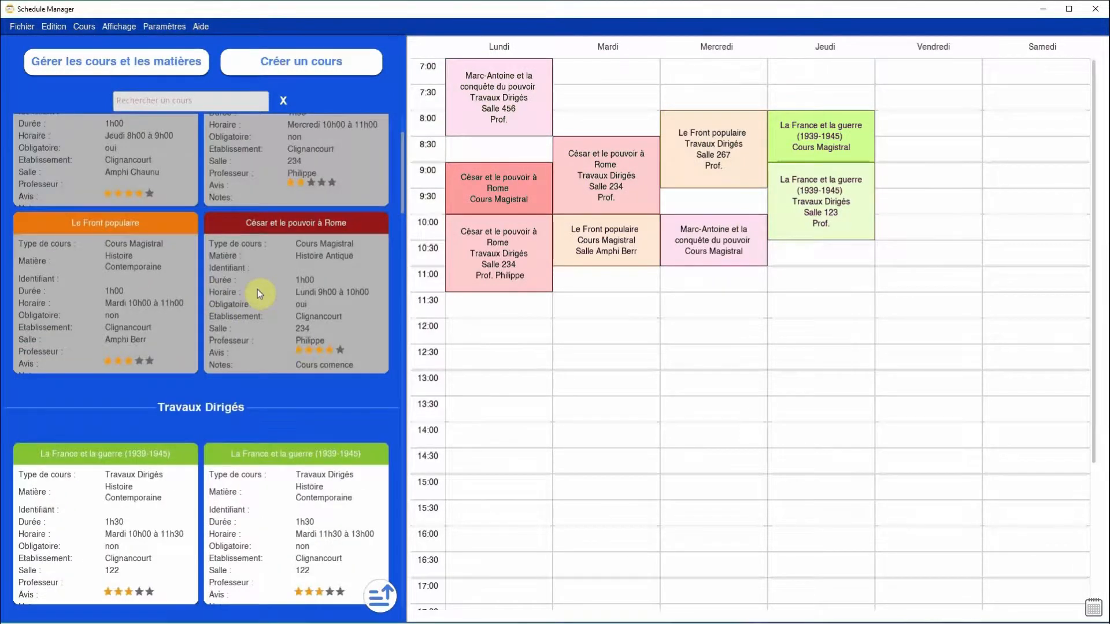
scroll(258, 289, down, 5)
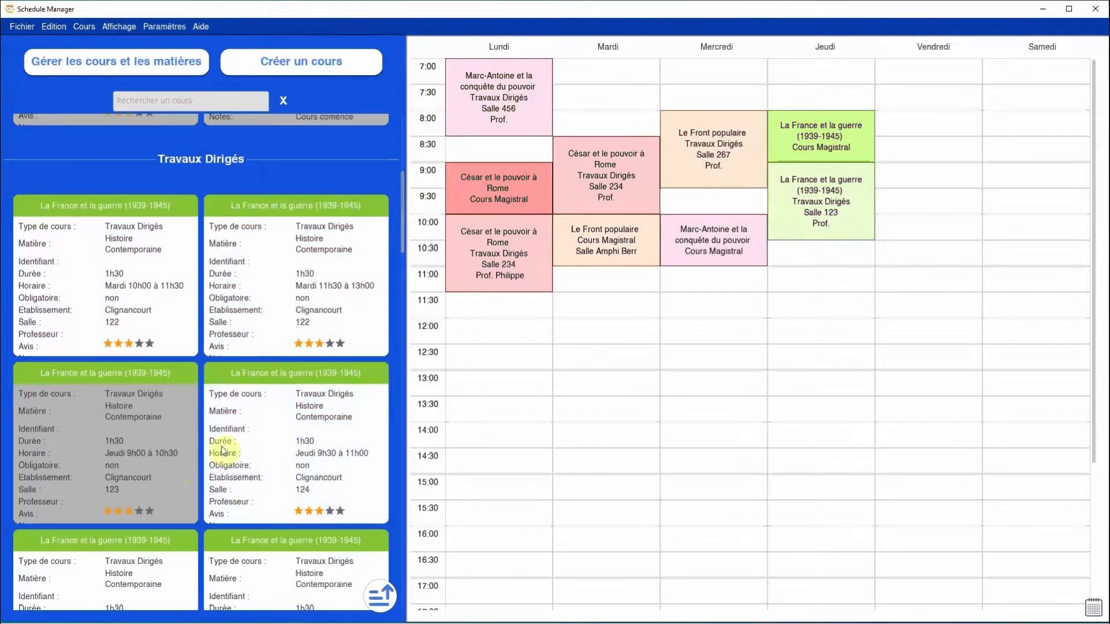
Step: Replace the Tuesday 8:30 Rome tutorial with the Tuesday 8:00 "Marc-Antoine et la conquête du pouvoir" tutorial and remove the latter course's Monday 7:00 tutorial
click(640, 160)
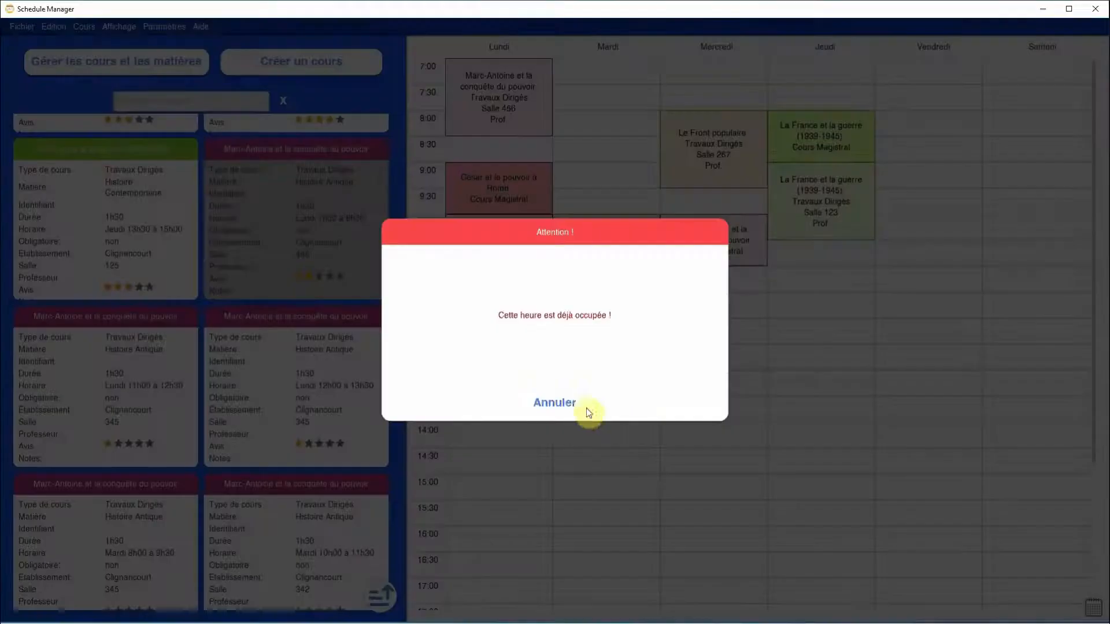
click(557, 402)
click(350, 517)
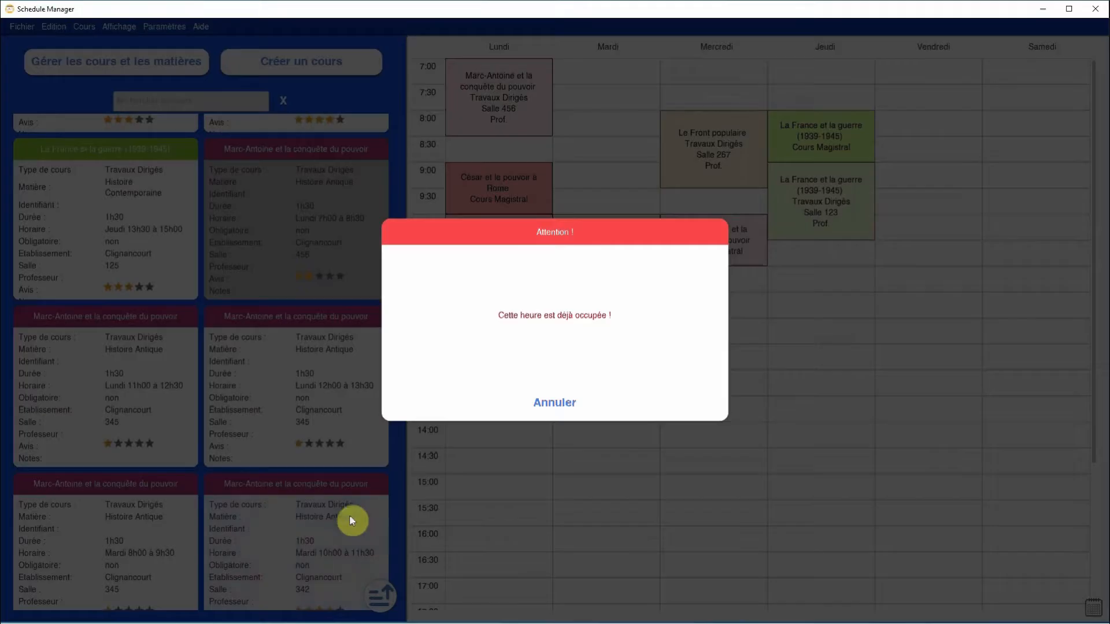
click(554, 405)
scroll(231, 397, down, 4)
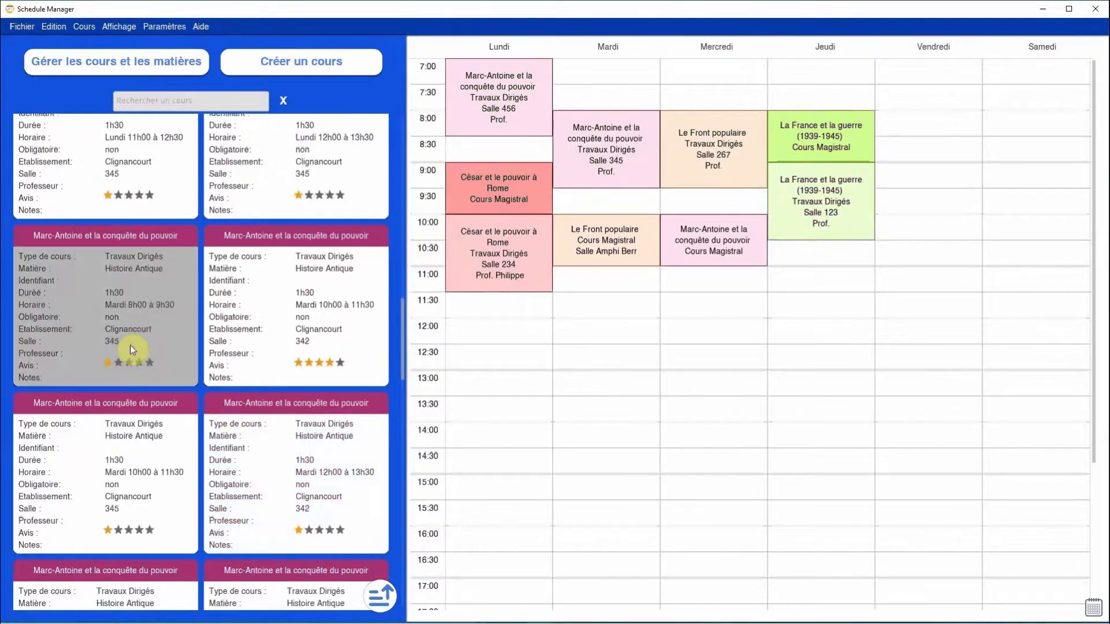
click(491, 114)
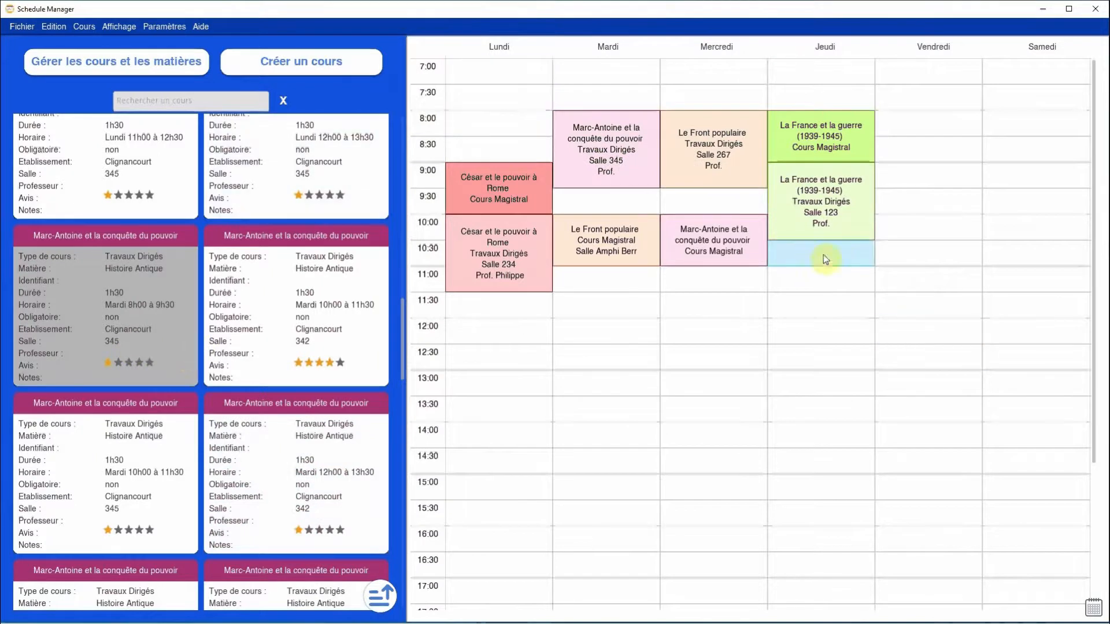